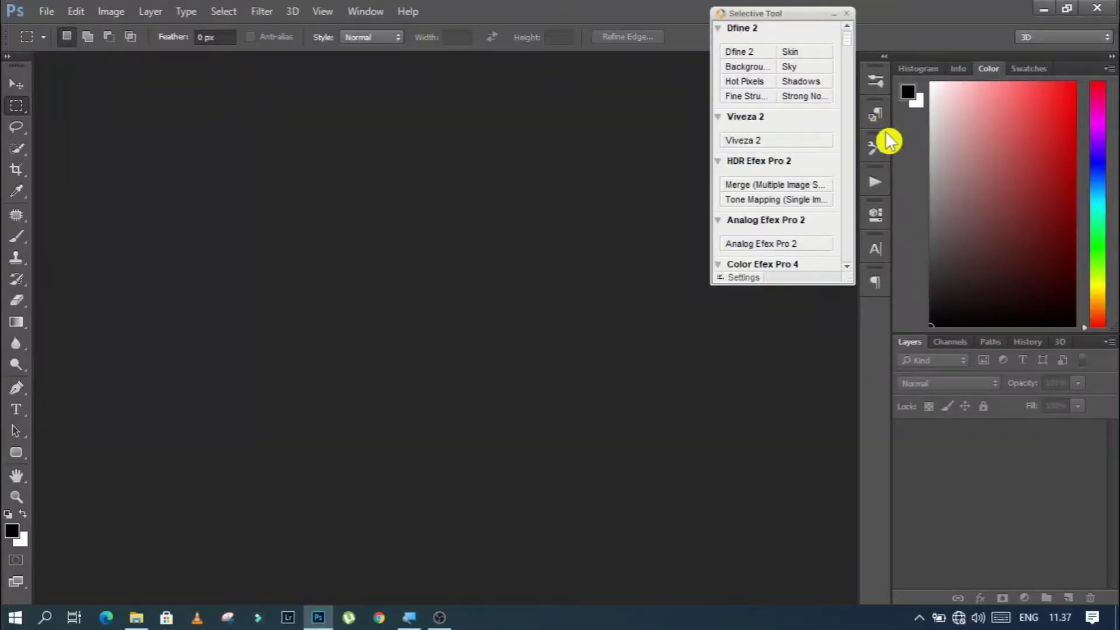
Step: Minimise Photoshop to reveal the File Explorer folder with the three sunset photos
left_click(1045, 10)
Step: Select the three sunset photos in New folder and drag them into Photoshop
left_click_drag(205, 352, 467, 218)
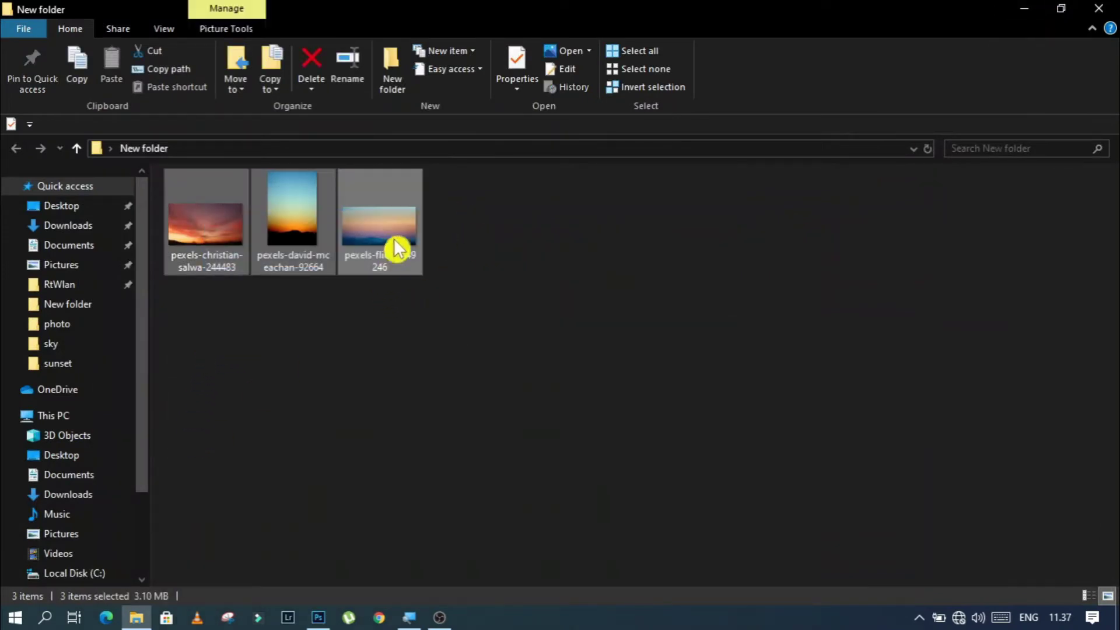
mouse_move(400, 242)
left_mouse_down()
mouse_move(385, 471)
mouse_move(325, 616)
mouse_move(367, 303)
left_mouse_up()
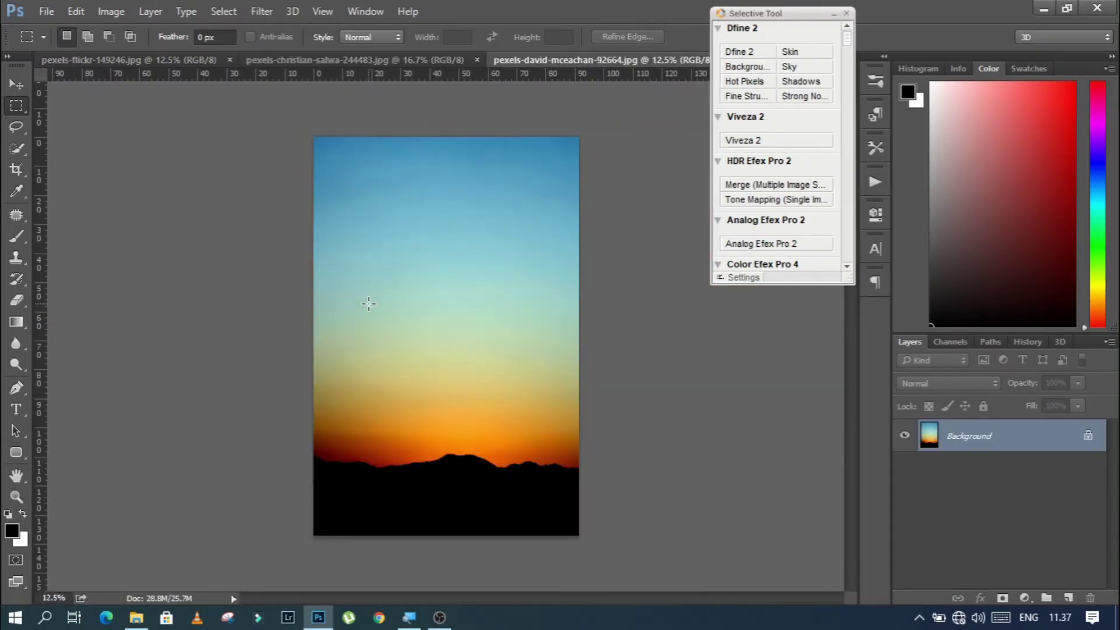
Step: Close the Selective Tool panel and show a resized Actions panel listing Default Actions
left_click(846, 13)
left_click(368, 12)
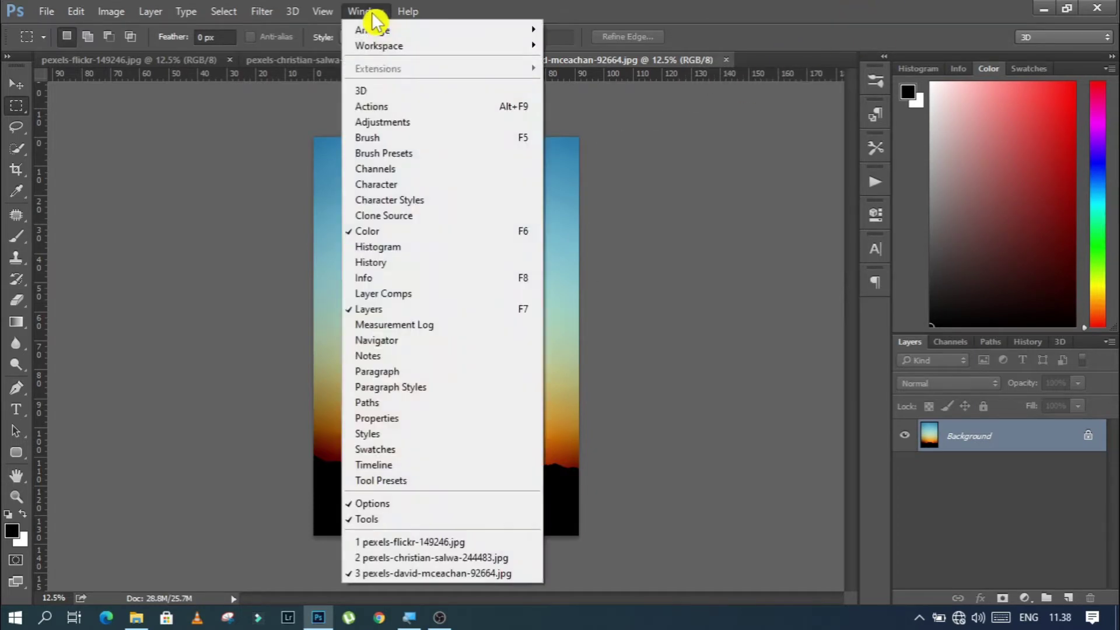
left_click(412, 106)
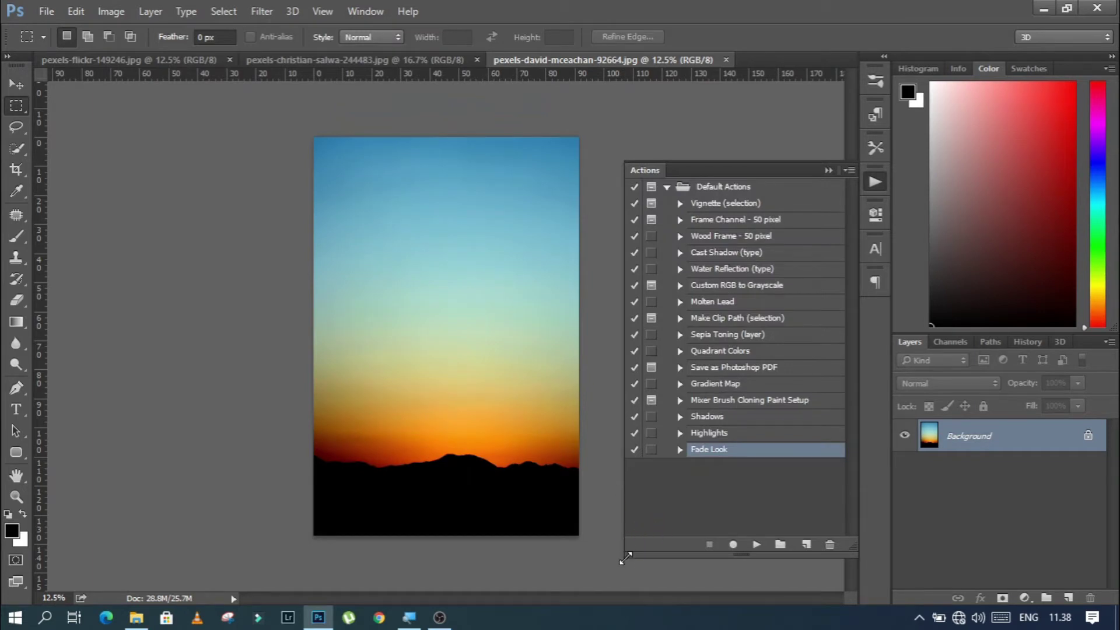
mouse_move(625, 555)
left_mouse_down()
mouse_move(645, 546)
mouse_move(635, 555)
left_mouse_up()
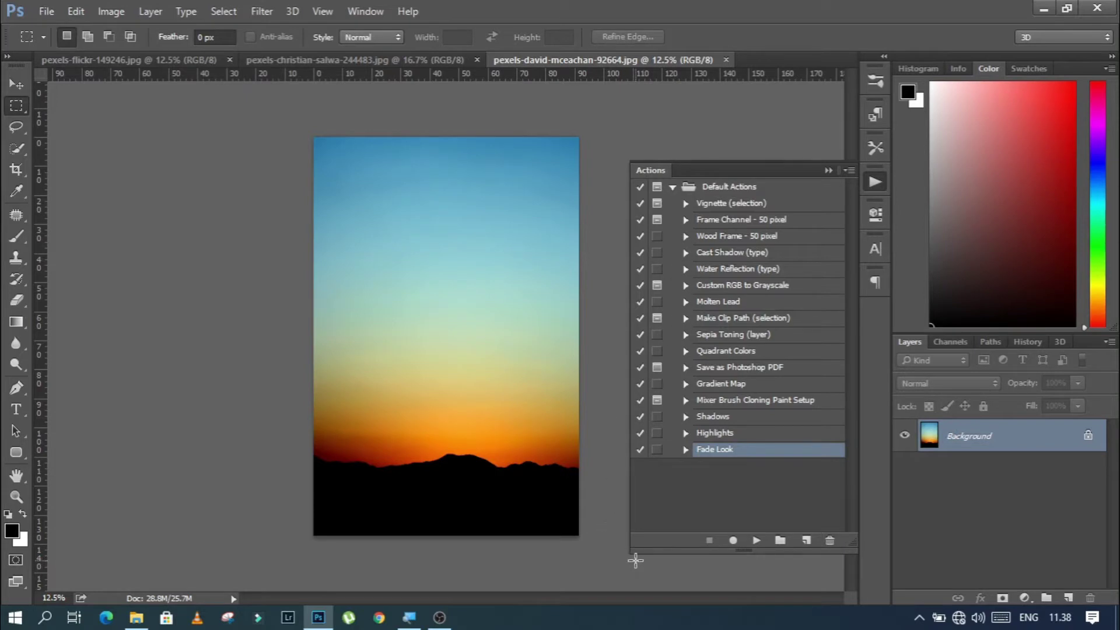
left_click_drag(630, 552, 641, 556)
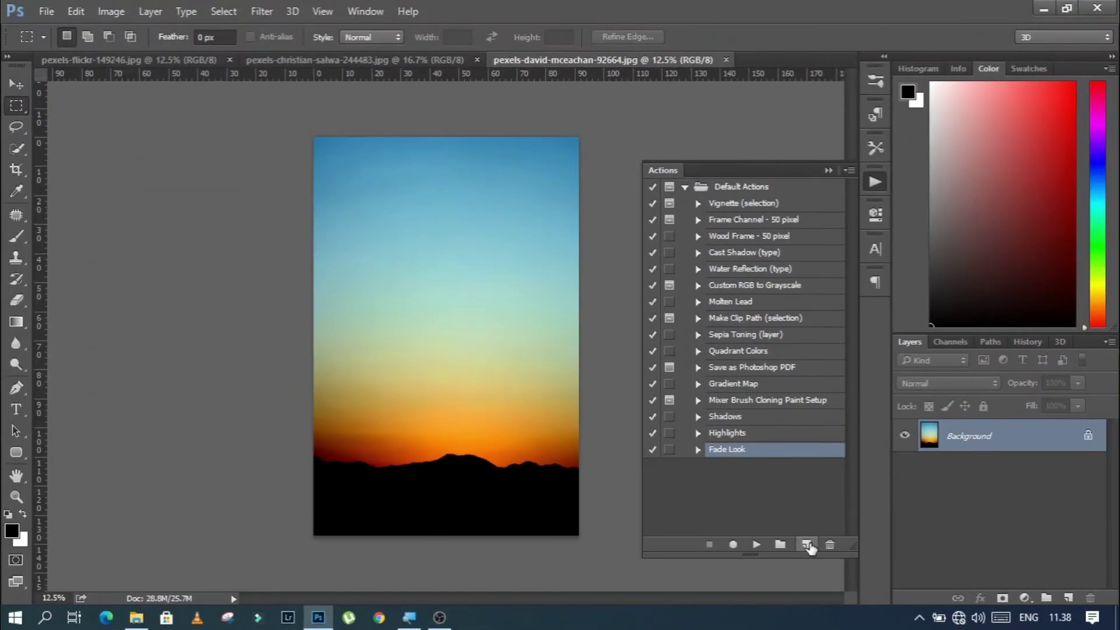
Step: Create an action named 'Sun' in Default Actions, start recording, and collapse the panel
left_click(808, 545)
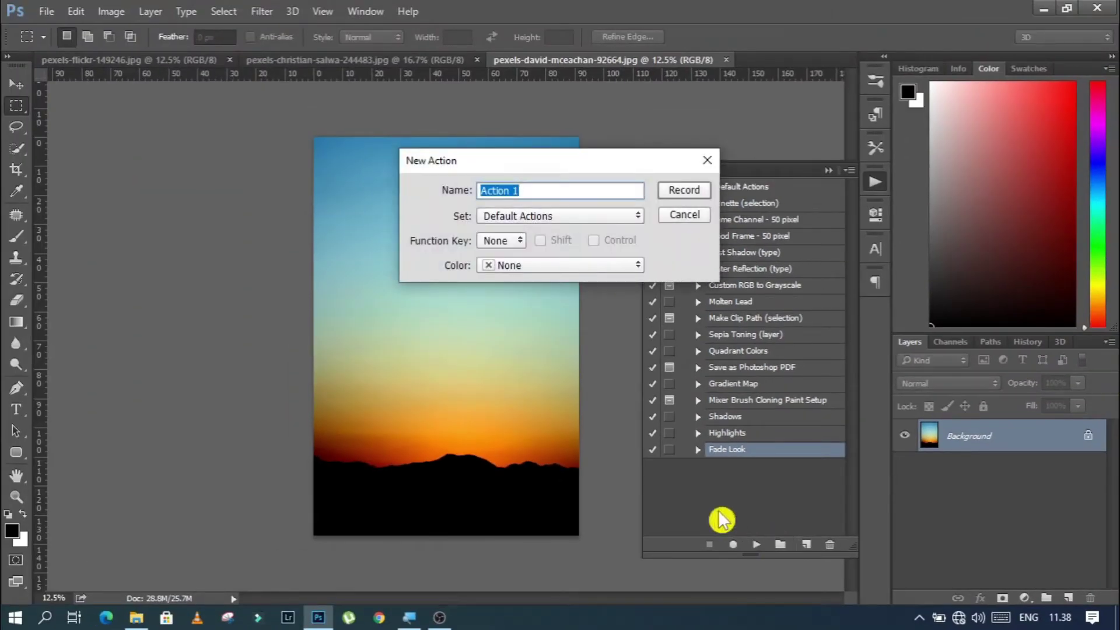
type("Sun")
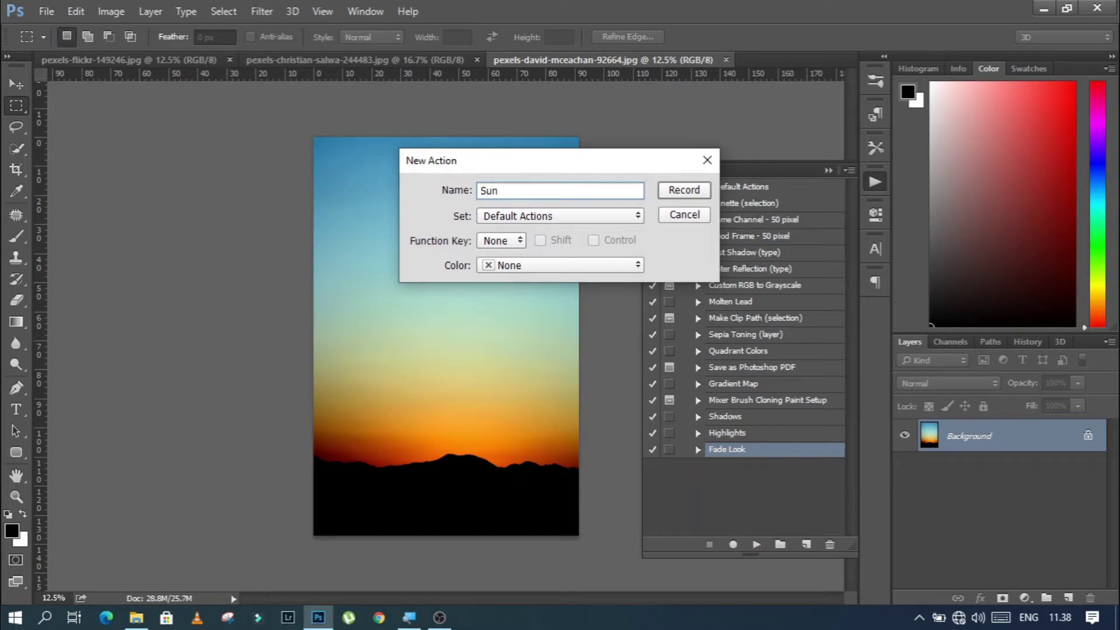
left_click(680, 191)
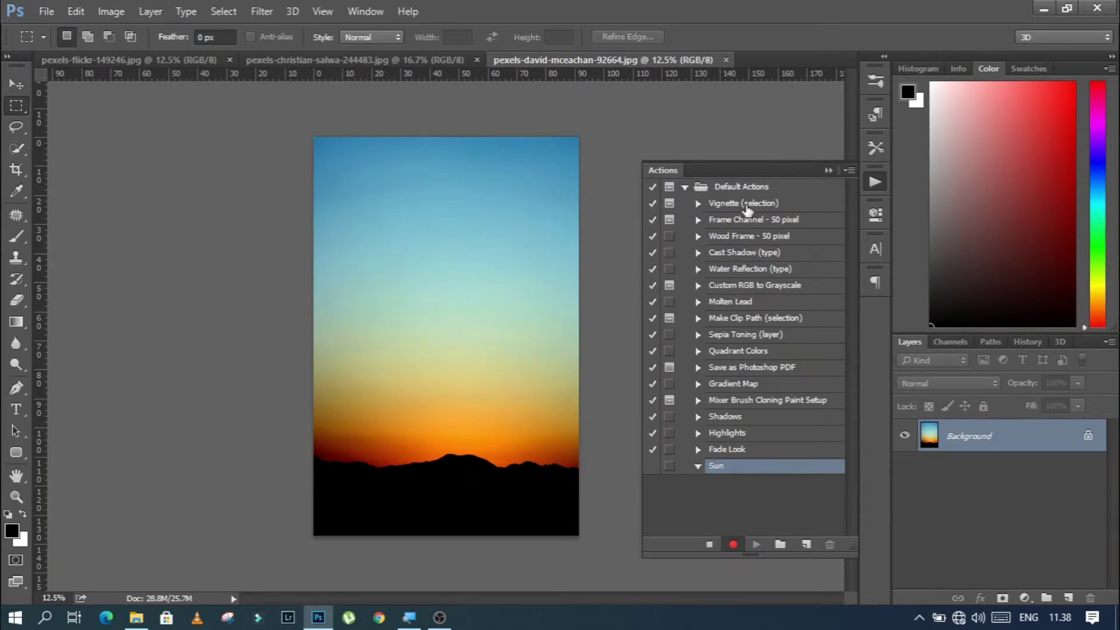
left_click(829, 171)
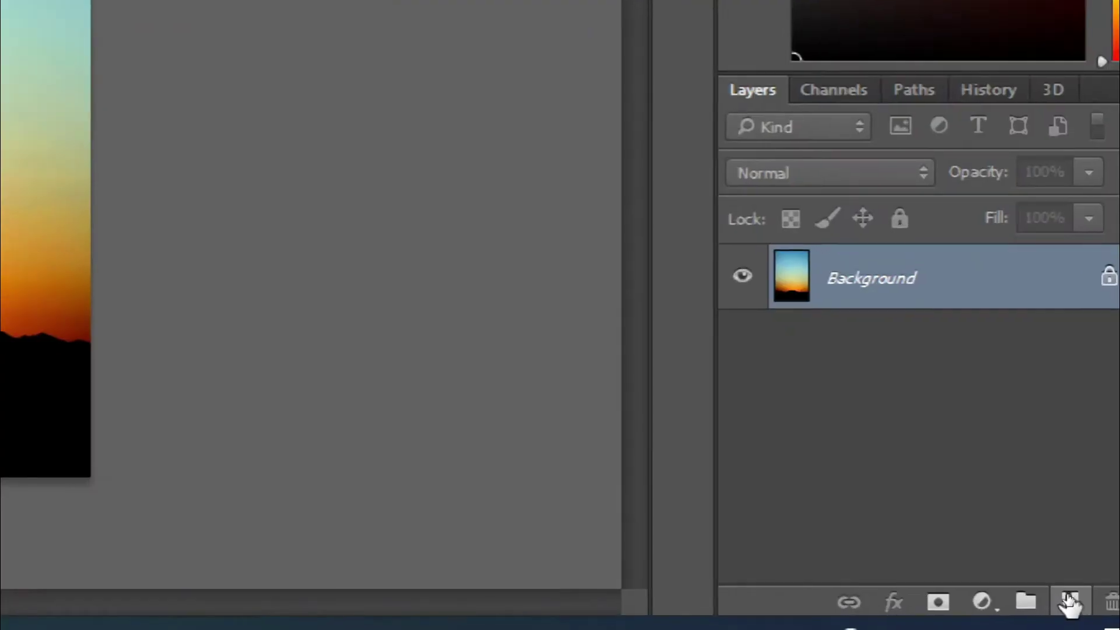
Step: Add Layer 1 above the Background and fill it with black at 100% opacity
left_click(1069, 603)
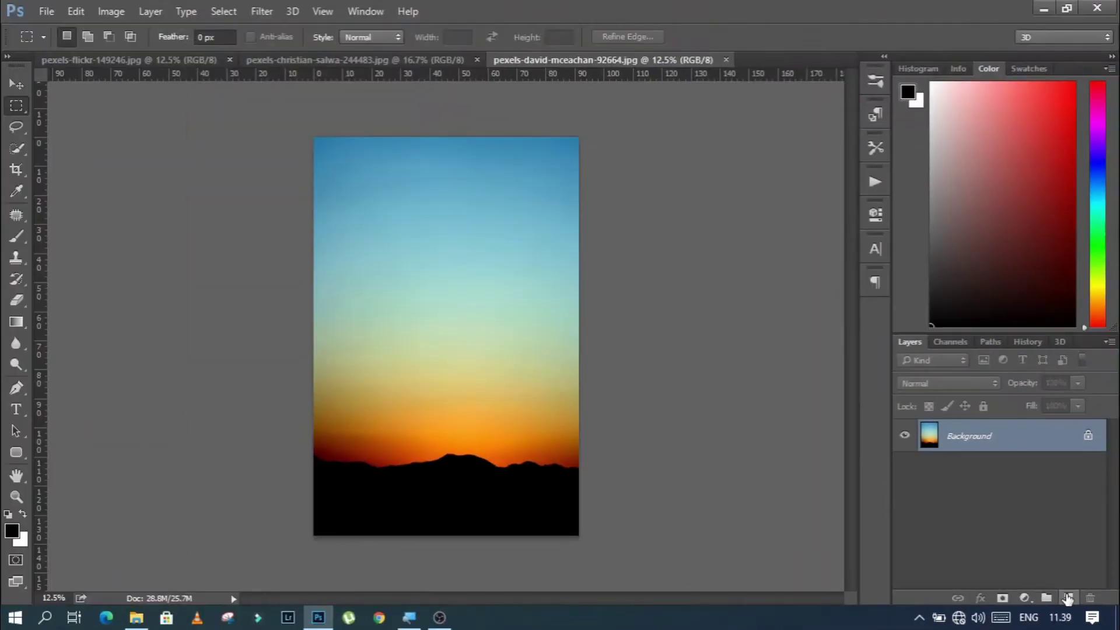
left_click(1068, 599)
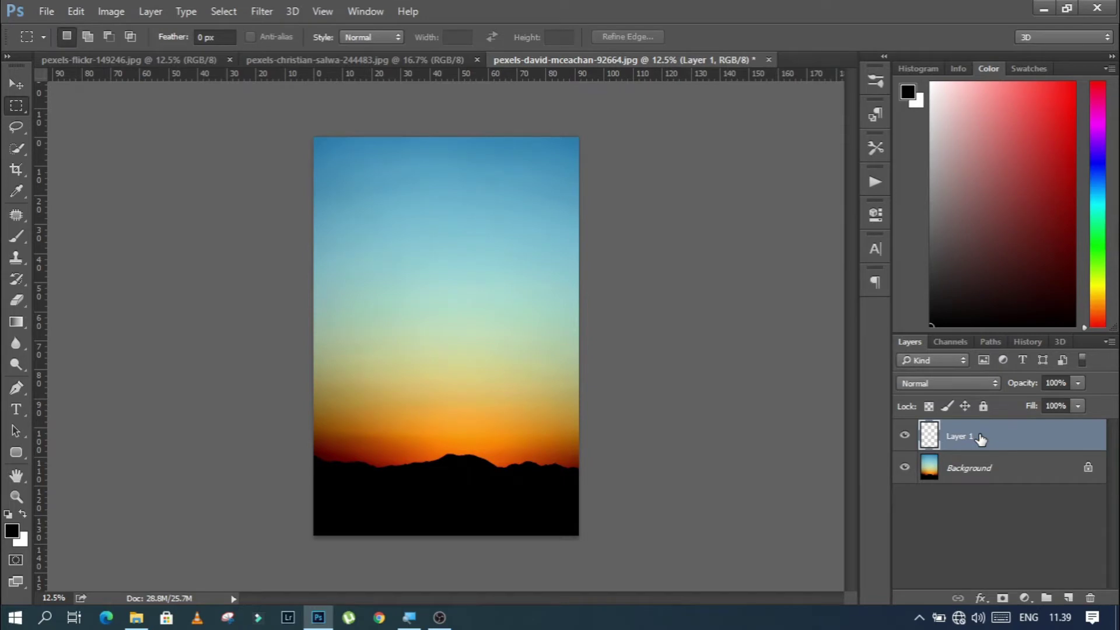
left_click(88, 14)
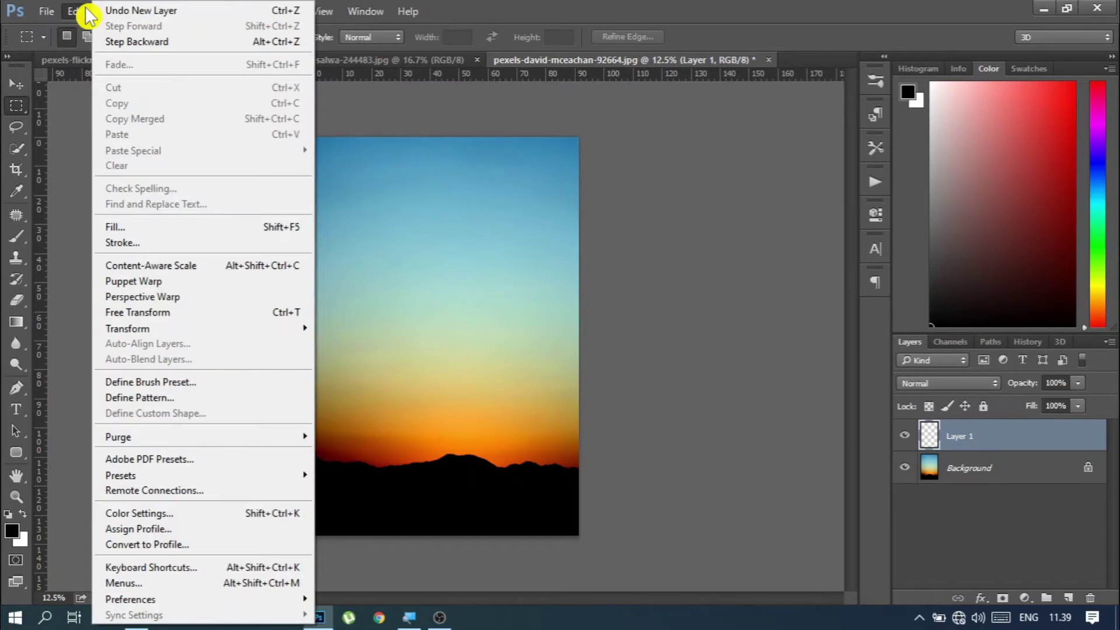
left_click(165, 229)
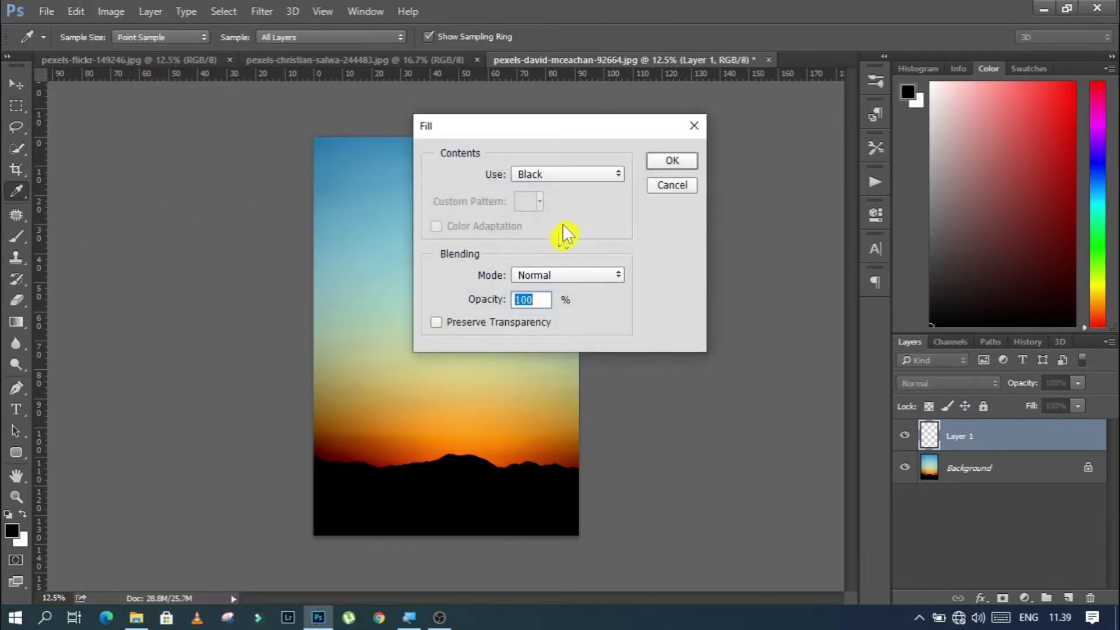
left_click(559, 178)
left_click(556, 284)
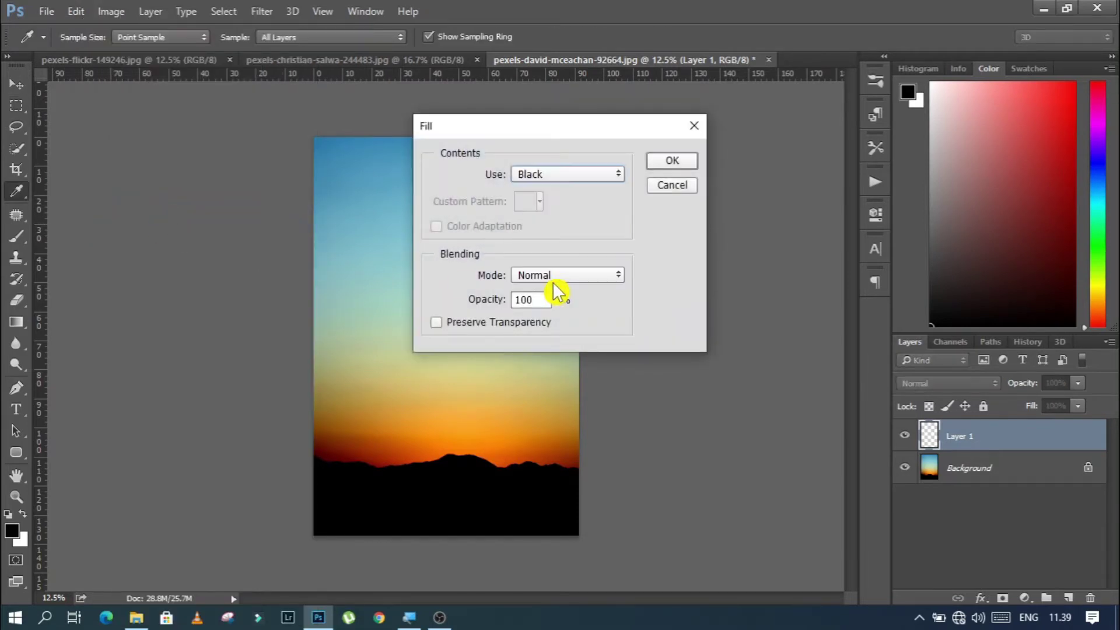
left_click(672, 162)
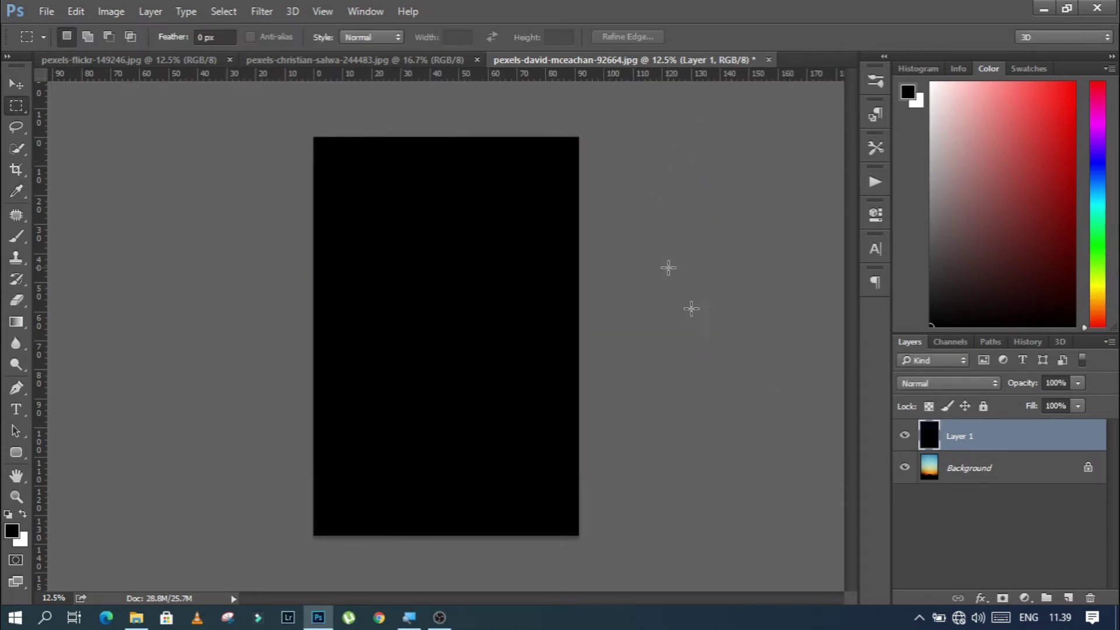
Step: Convert Layer 1 to a smart object and apply a 105mm Prime Lens Flare filter
right_click(984, 431)
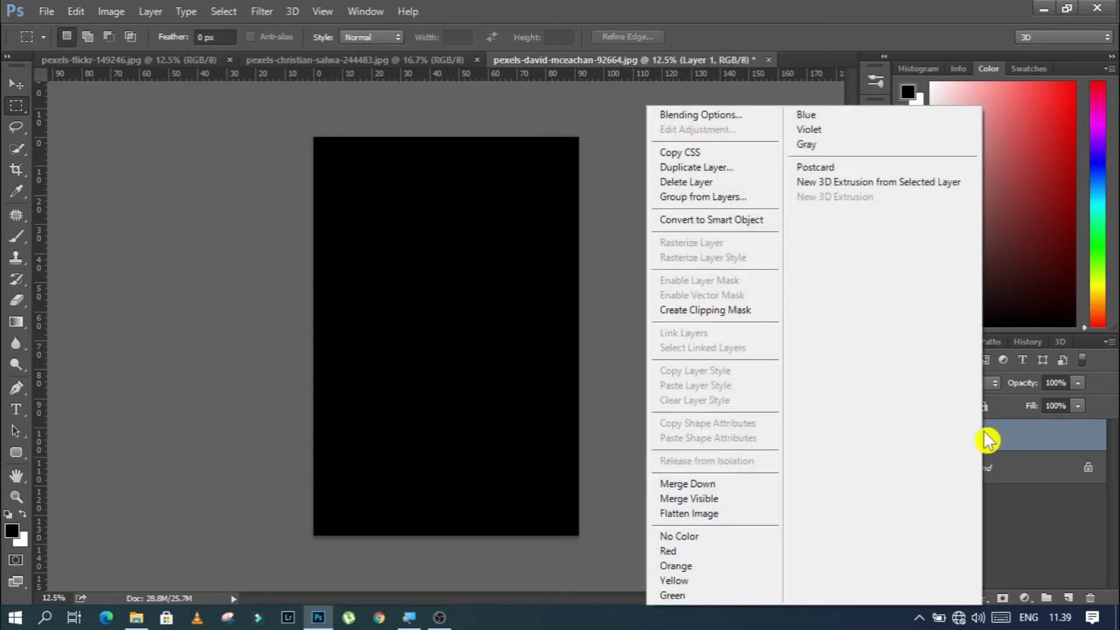
left_click(756, 232)
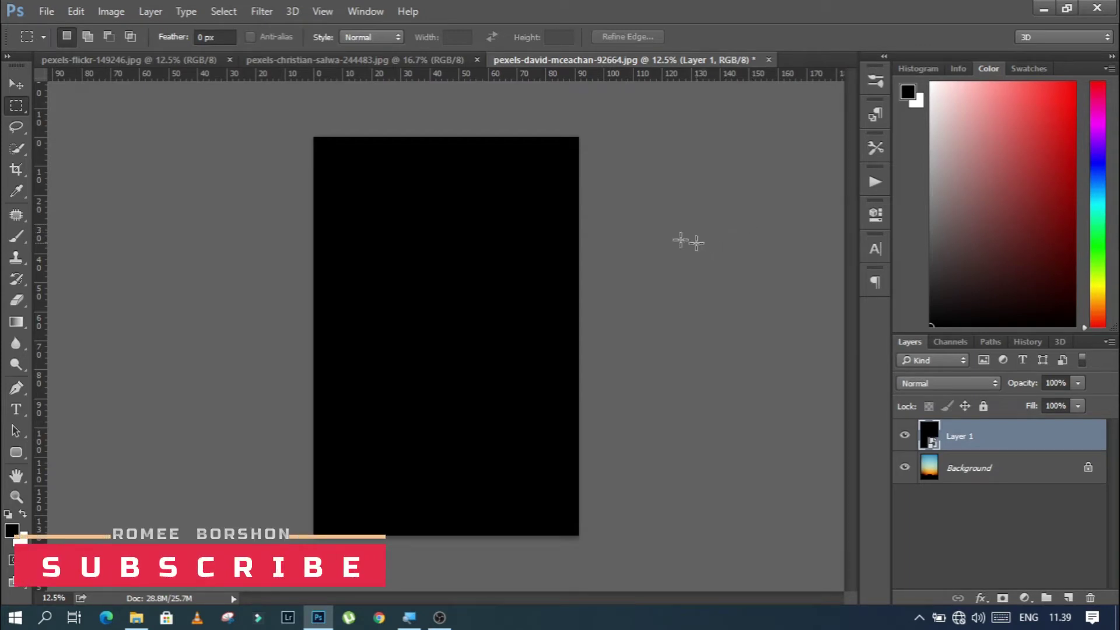
left_click(260, 11)
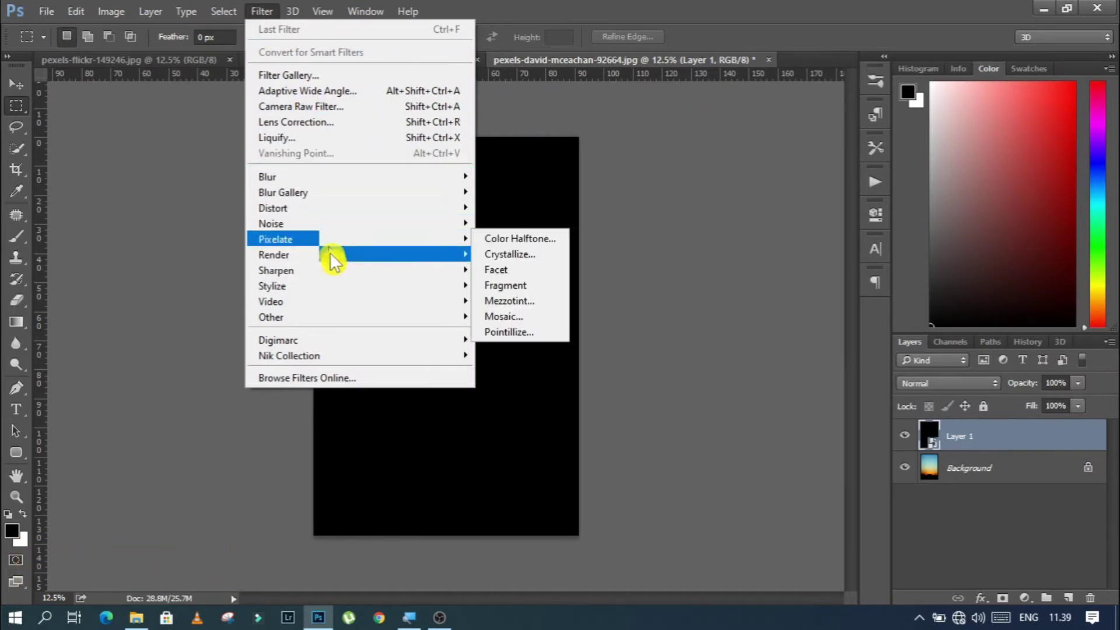
mouse_move(274, 254)
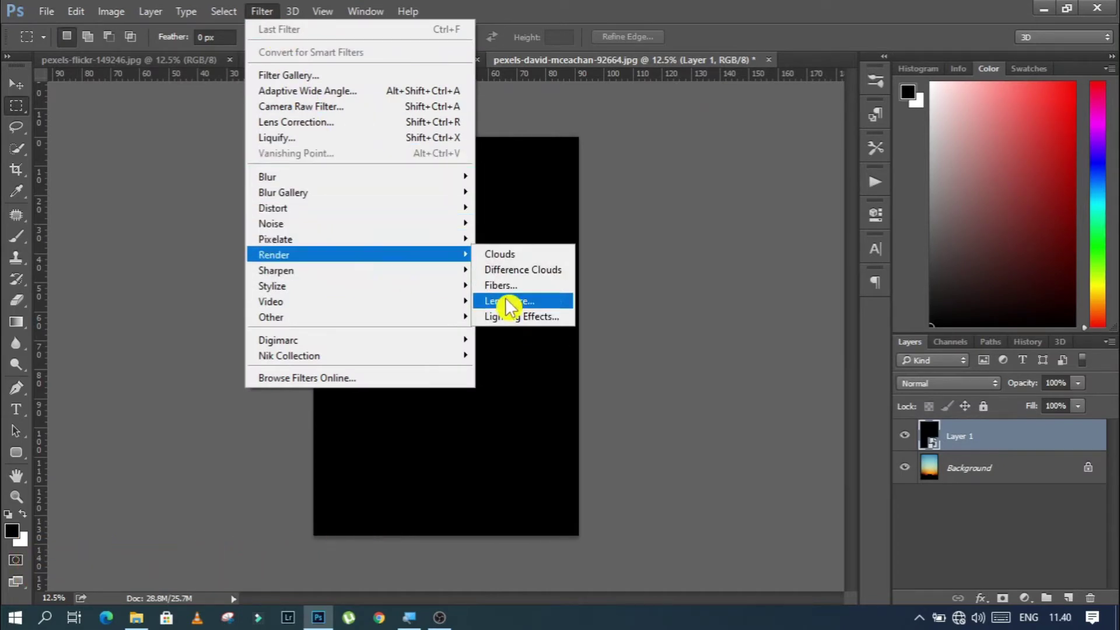
left_click(506, 299)
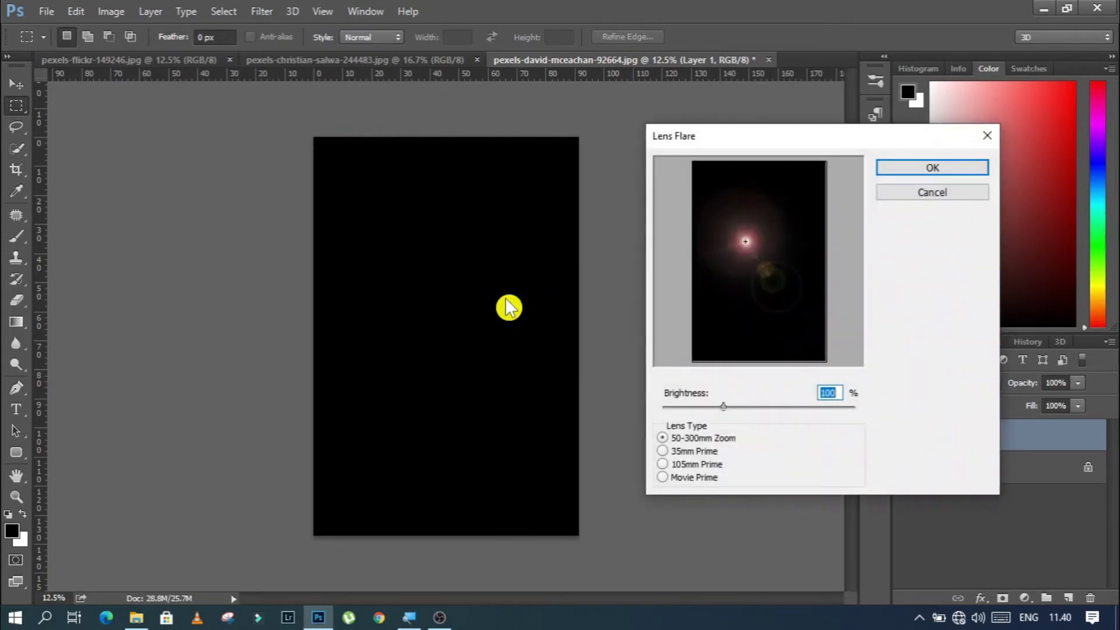
left_click(682, 465)
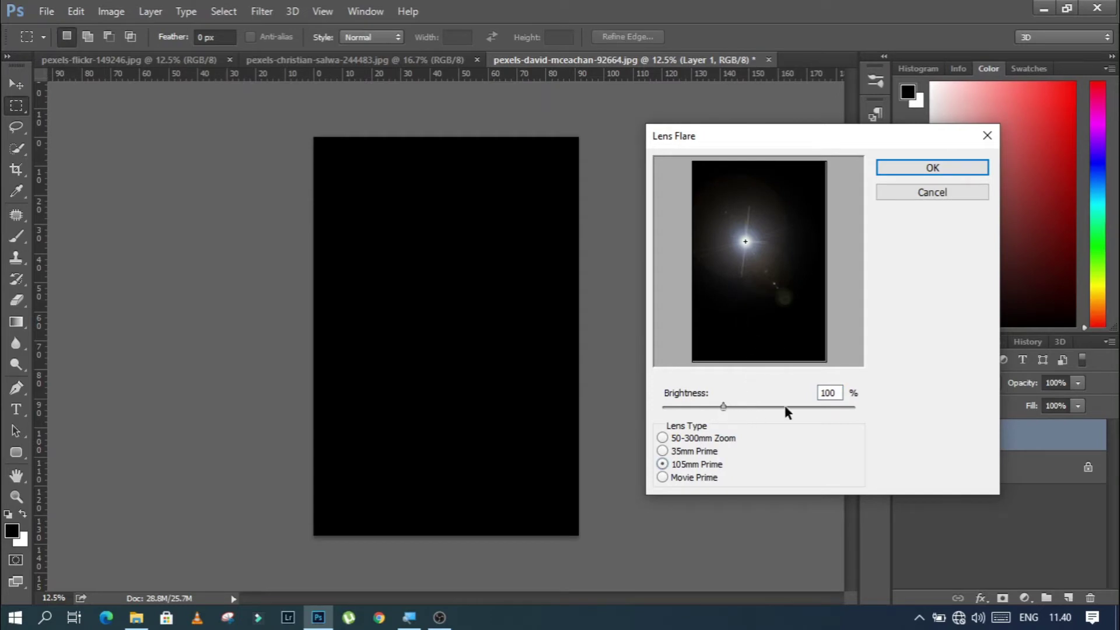
left_click(914, 169)
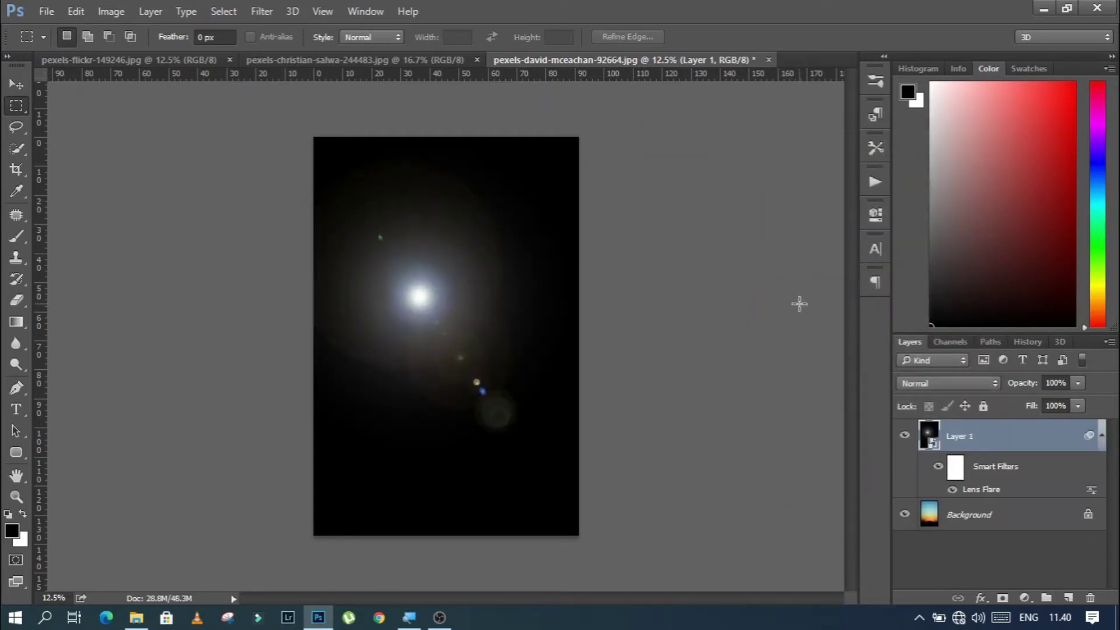
left_click(932, 399)
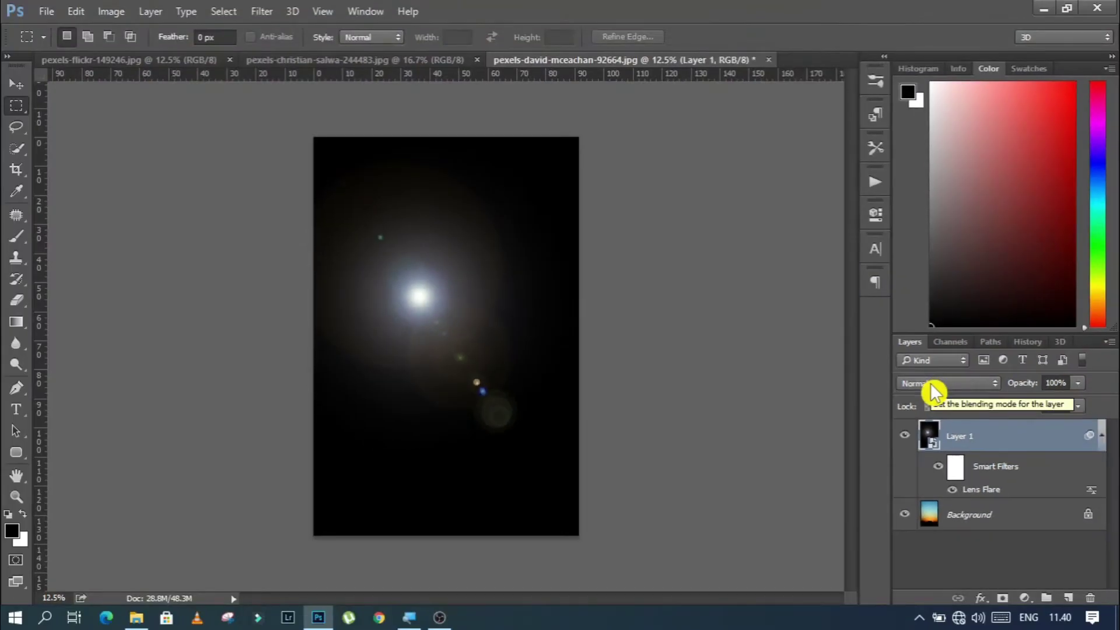
Step: Change Layer 1's blend mode from Normal to Screen
left_click(931, 385)
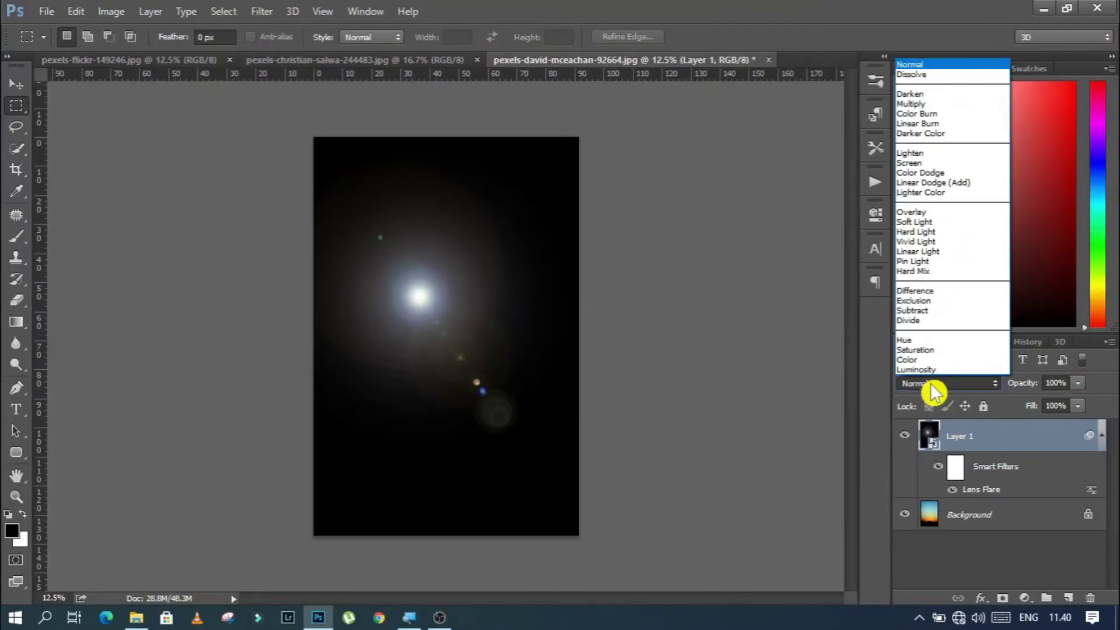
left_click(945, 164)
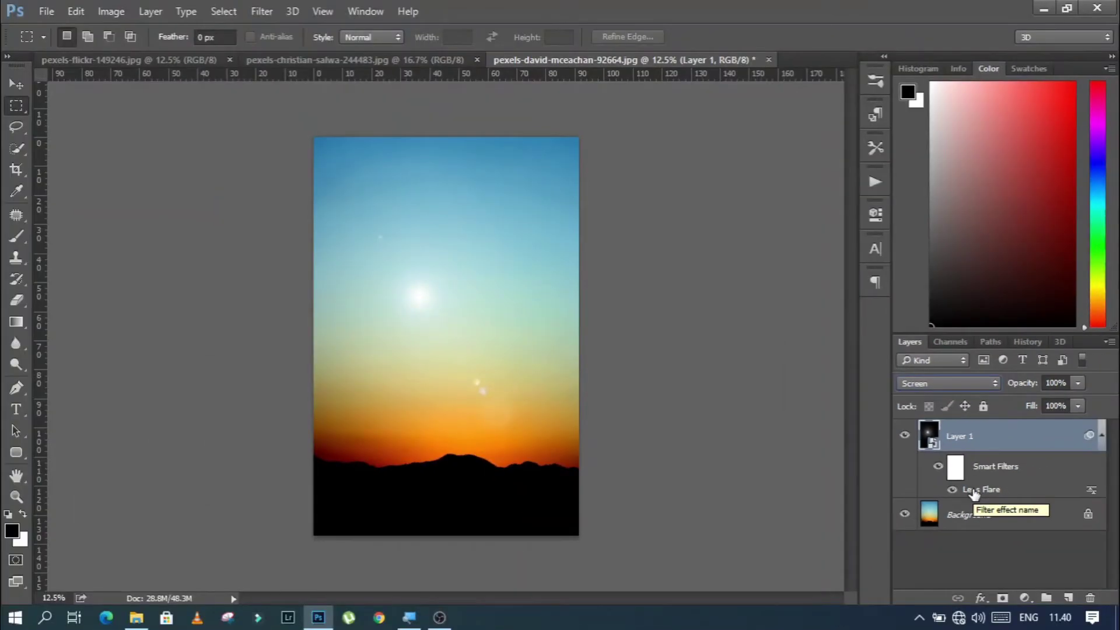
Step: Edit the Lens Flare: move its centre down to the horizon and set Brightness to 130
double_click(981, 490)
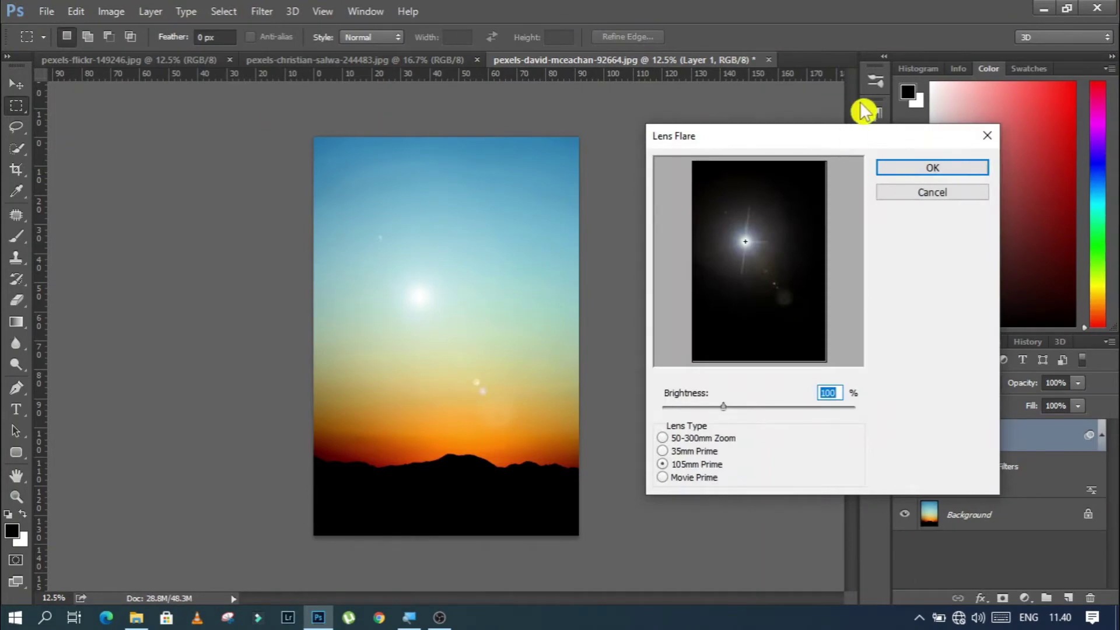
left_click_drag(822, 143, 741, 112)
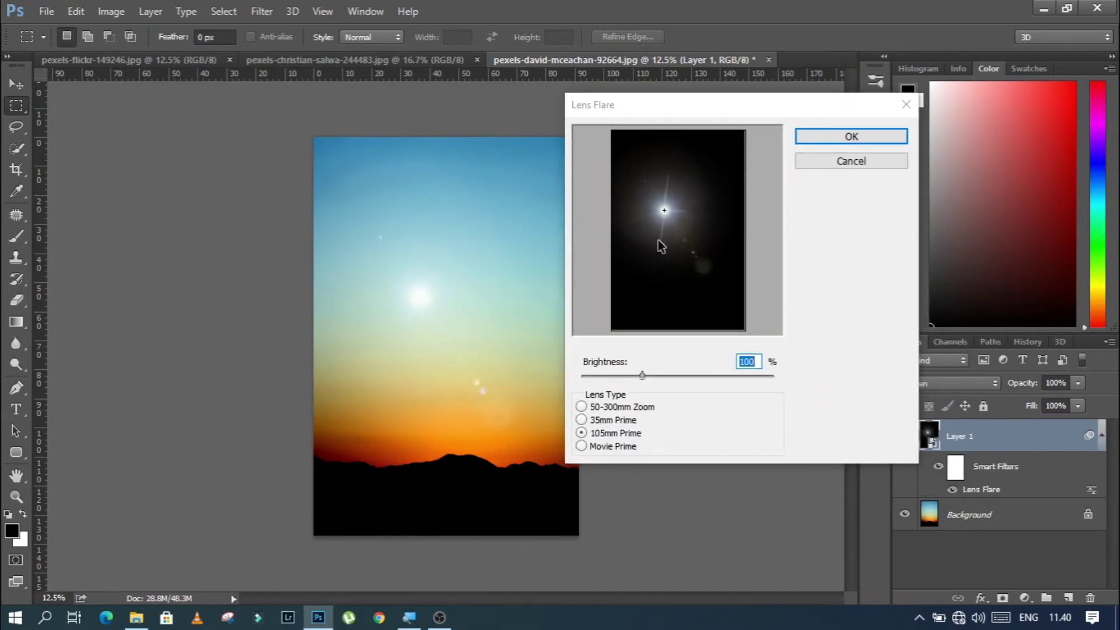
left_click_drag(671, 214, 677, 278)
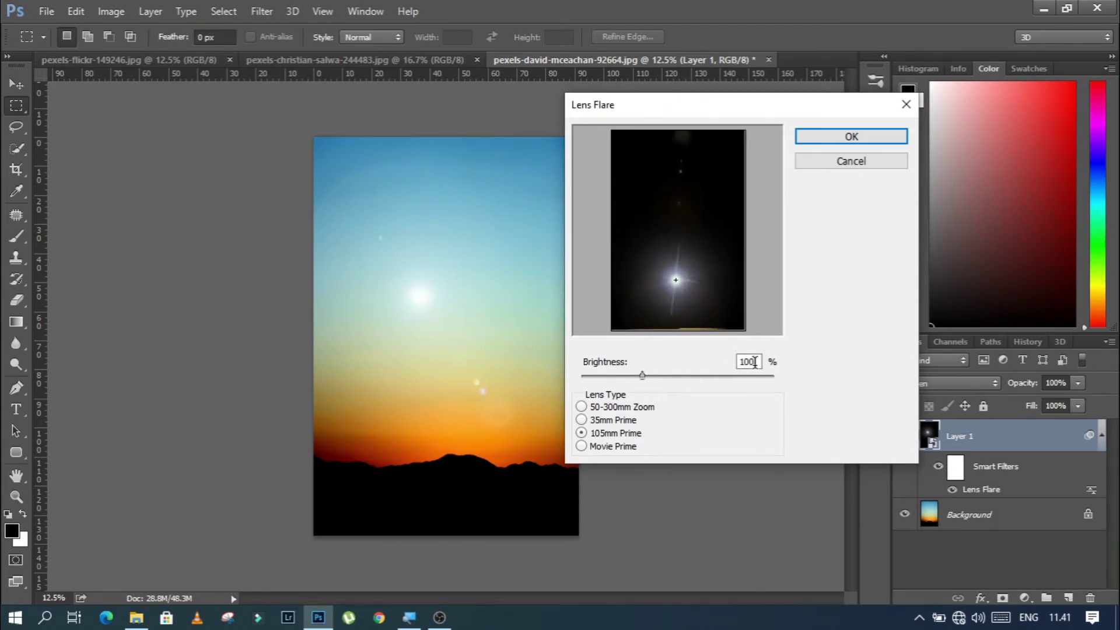
double_click(735, 367)
type("13")
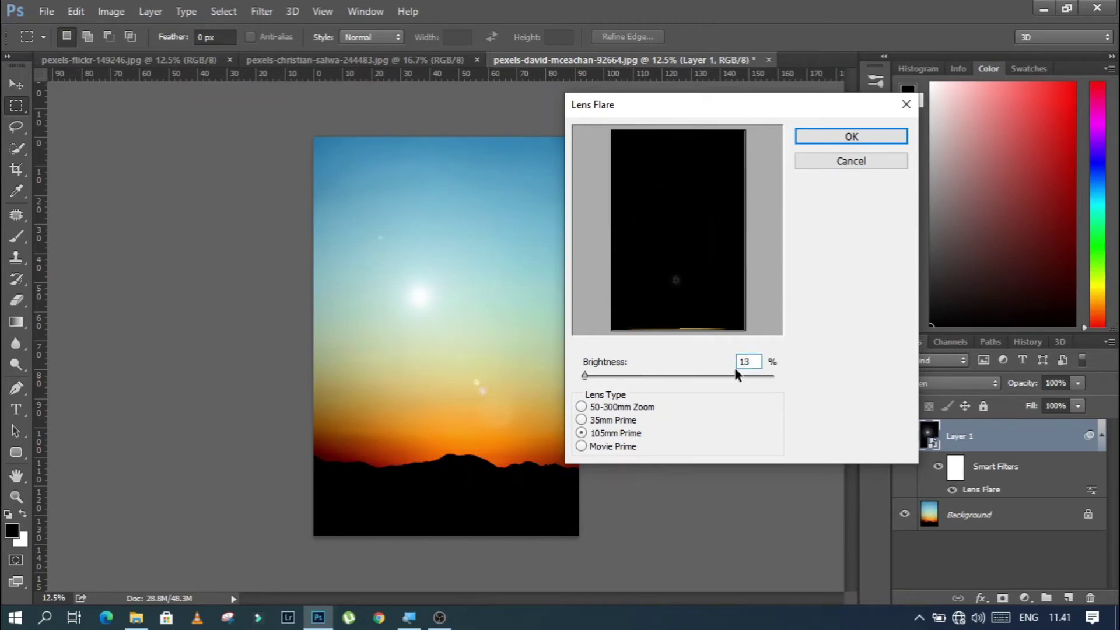
type("0")
left_click(881, 138)
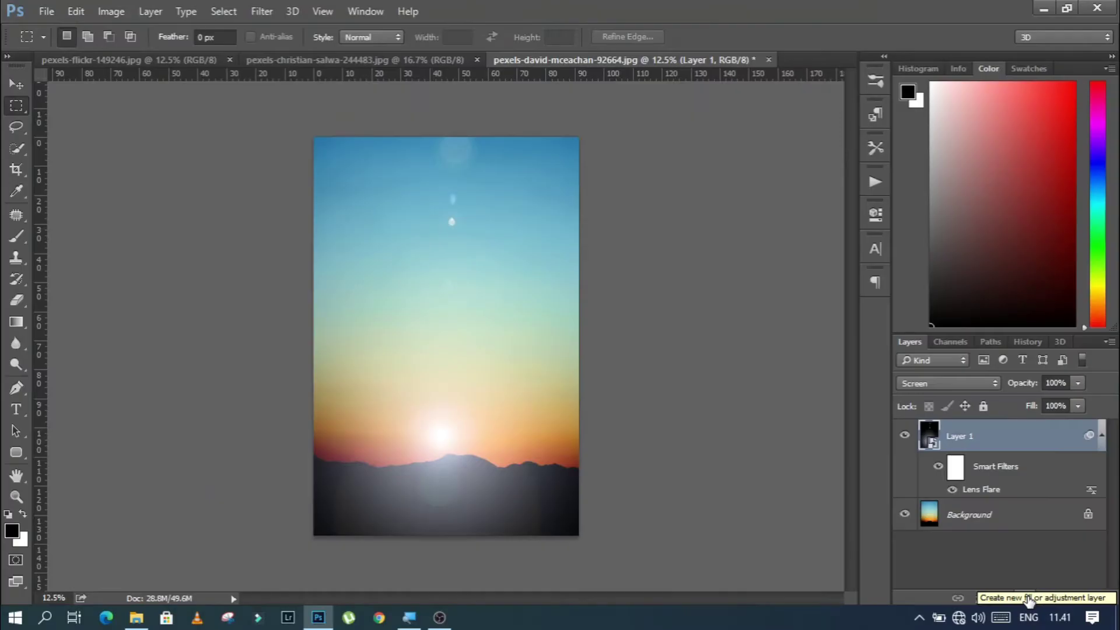
Step: Add a bright red Solid Color fill layer above Layer 1
left_click(1027, 599)
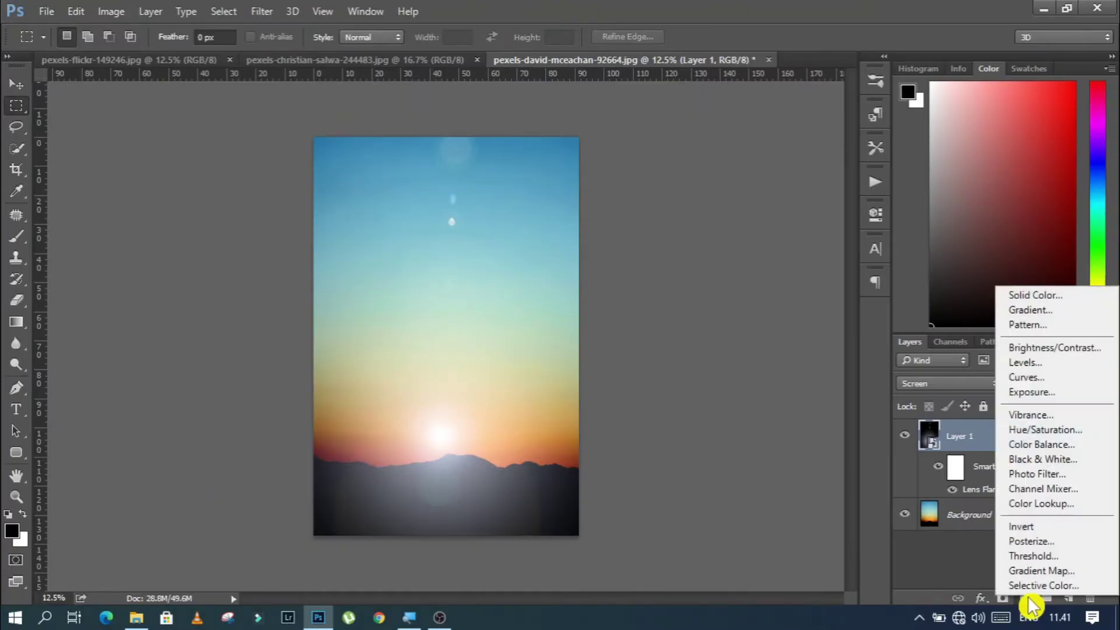
left_click(1042, 296)
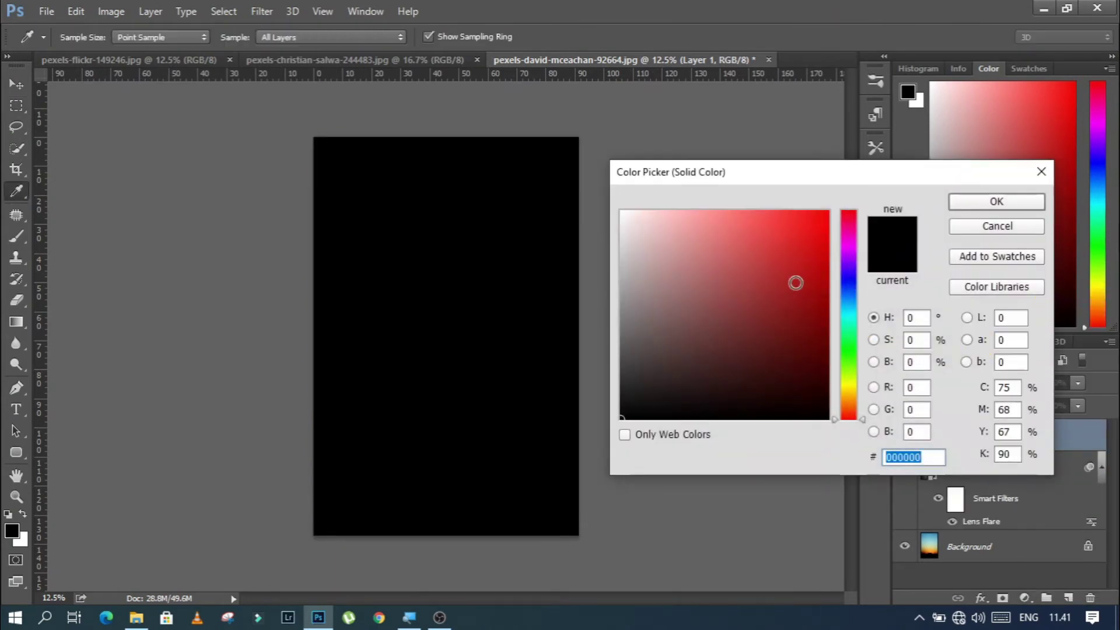
left_click_drag(796, 283, 826, 212)
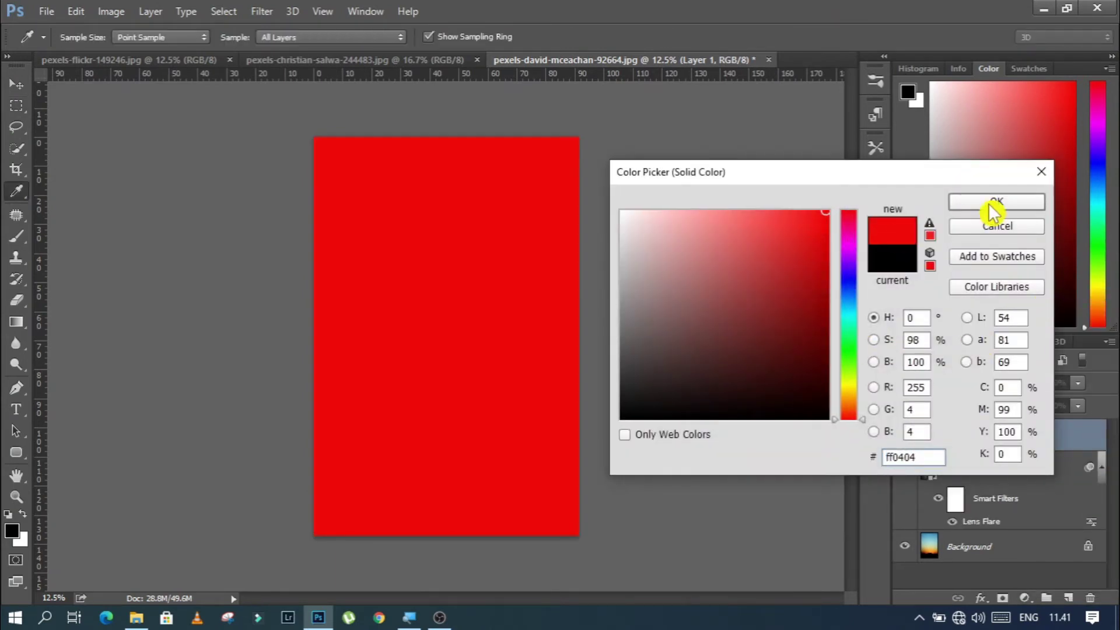
left_click(994, 204)
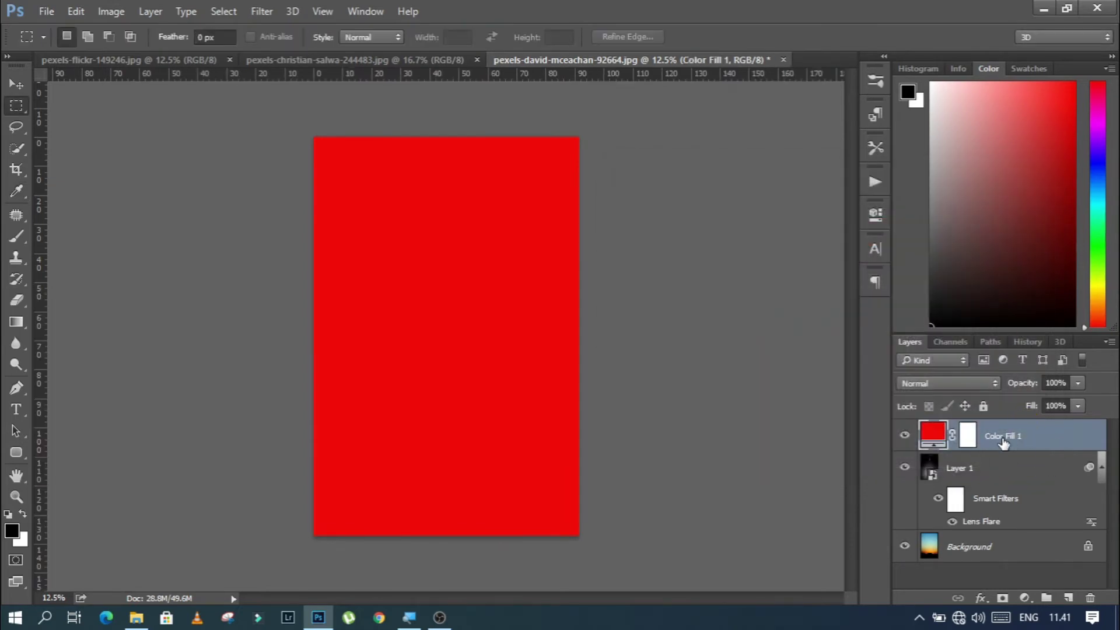
Step: Clip Color Fill 1 to the lens-flare layer and blend it in Vivid Light mode
right_click(1051, 446)
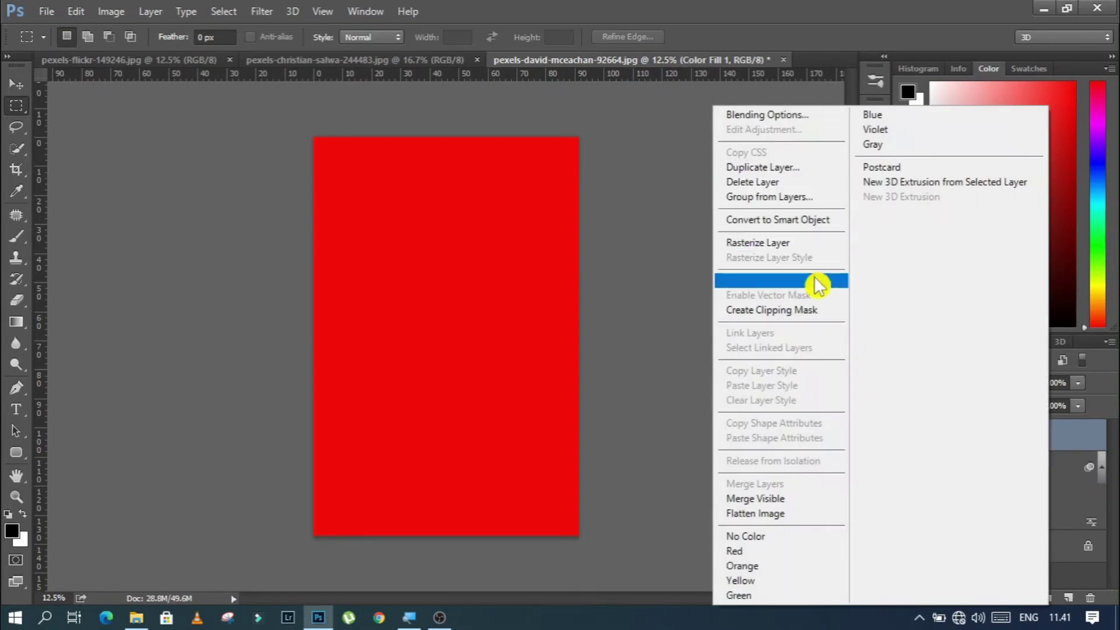
left_click(814, 318)
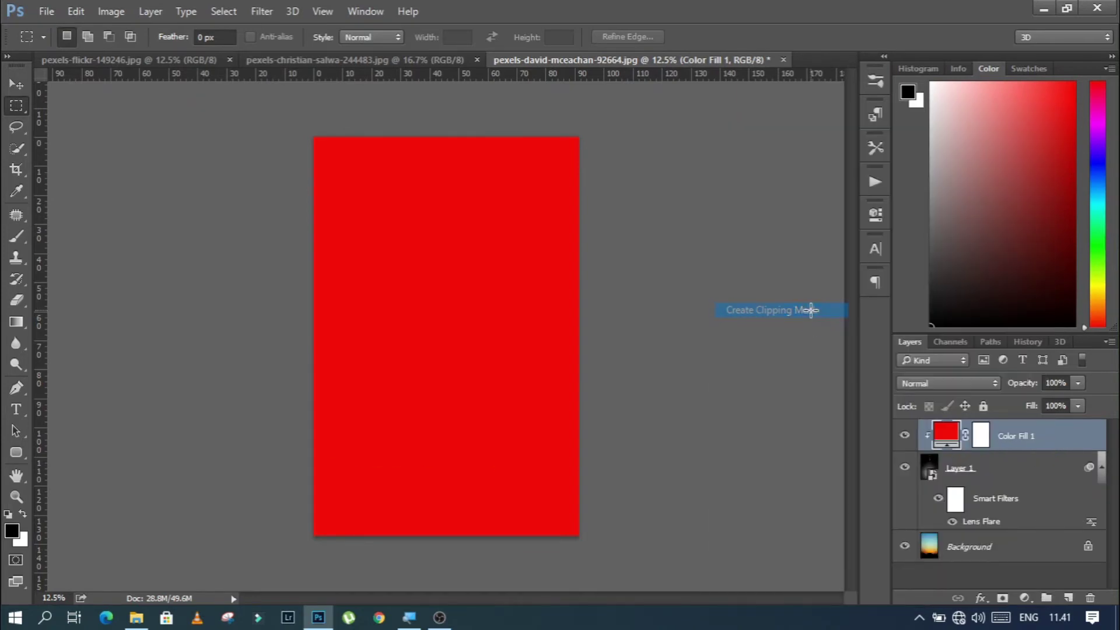
left_click(932, 385)
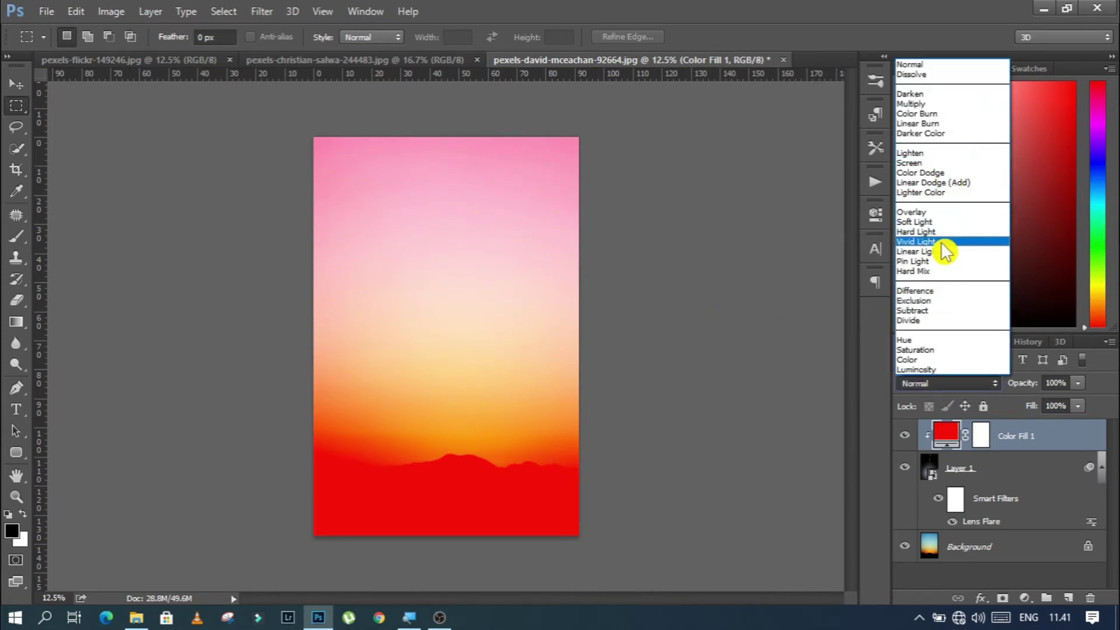
left_click(916, 241)
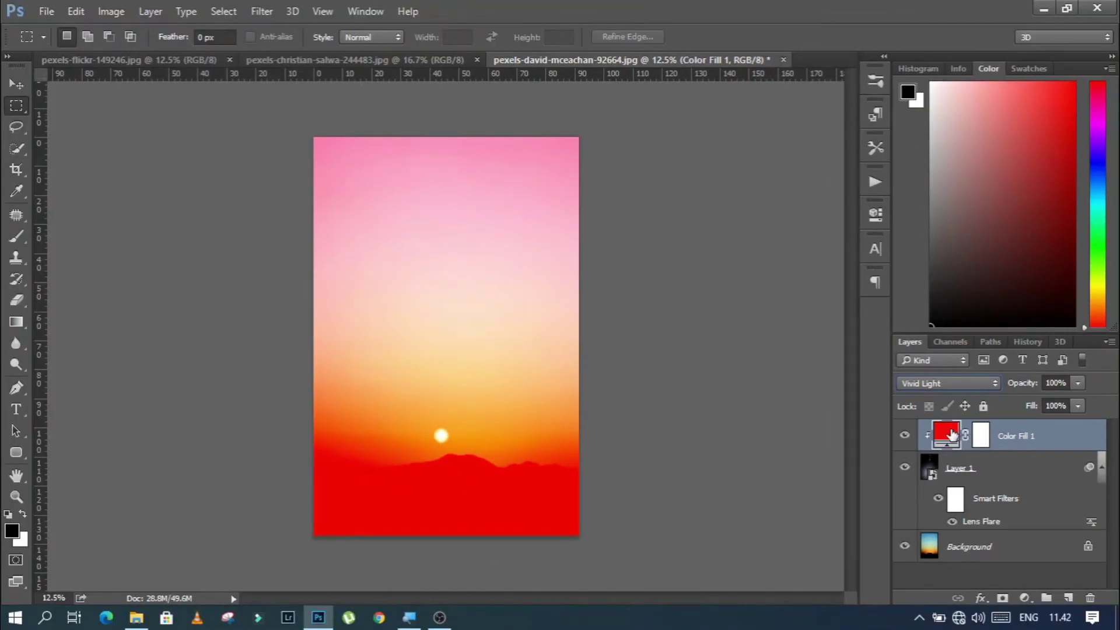
Step: Recolour Color Fill 1 from bright red to burnt orange #a53707
double_click(952, 434)
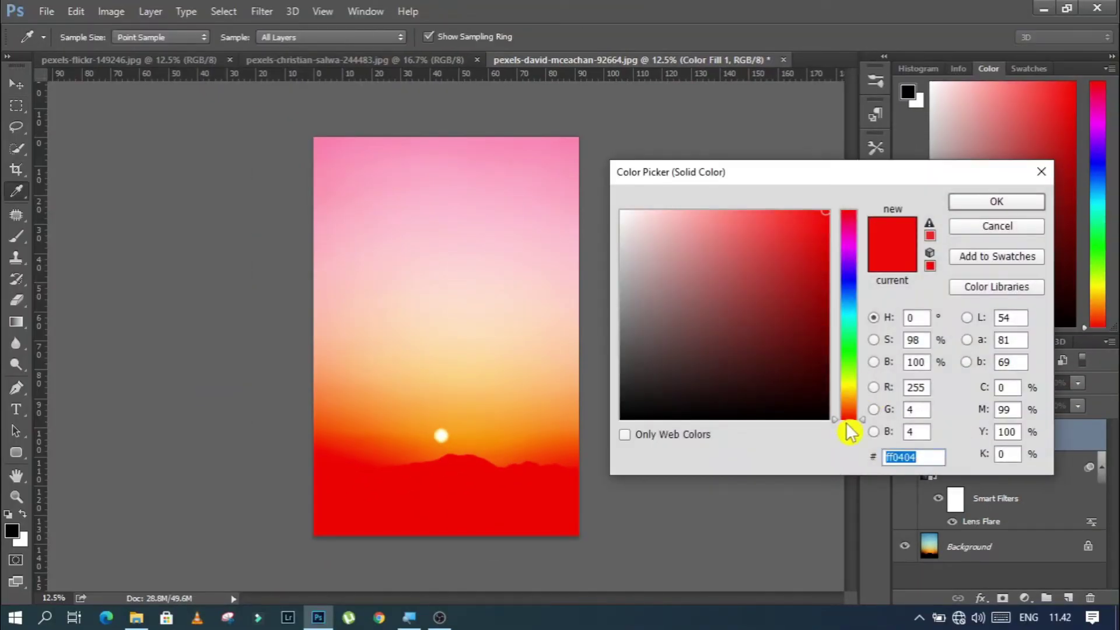
left_click_drag(835, 419, 837, 416)
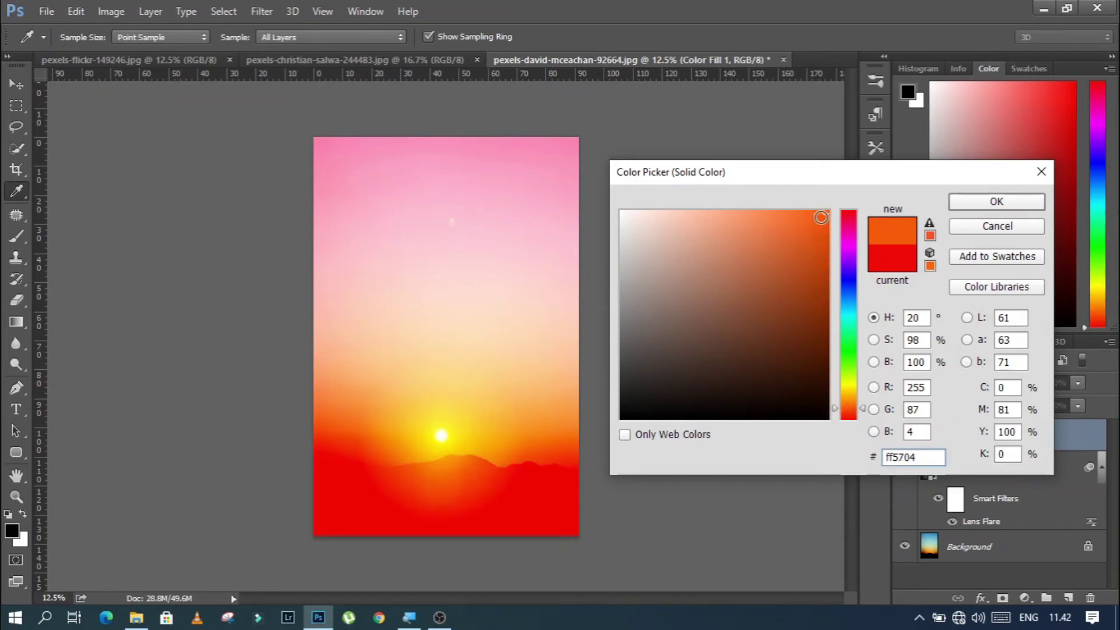
left_click_drag(821, 217, 818, 273)
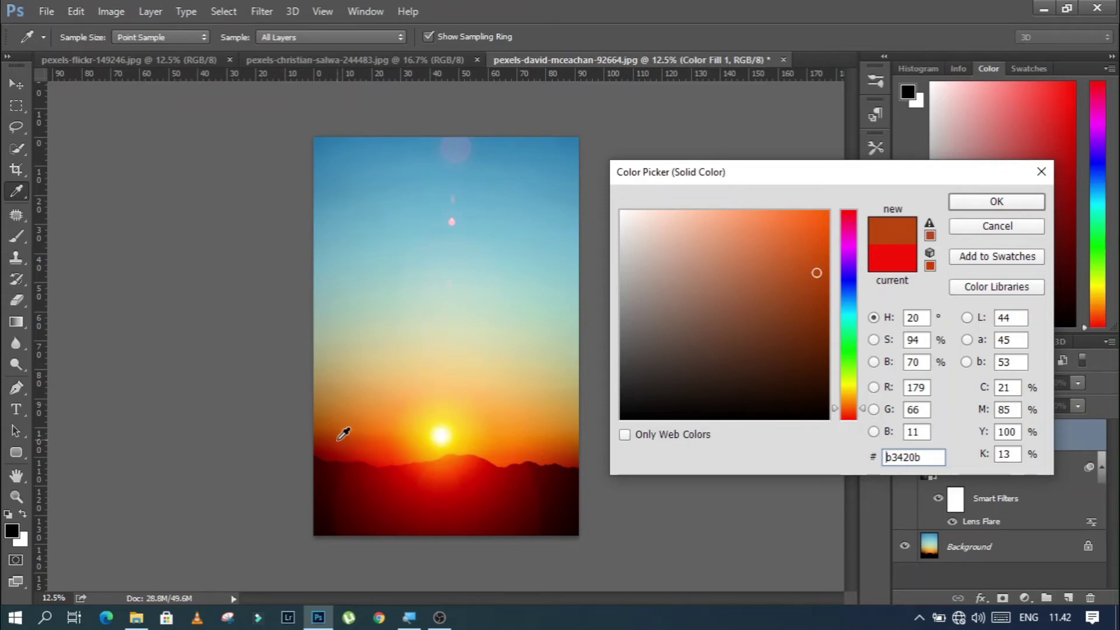
left_click(338, 439)
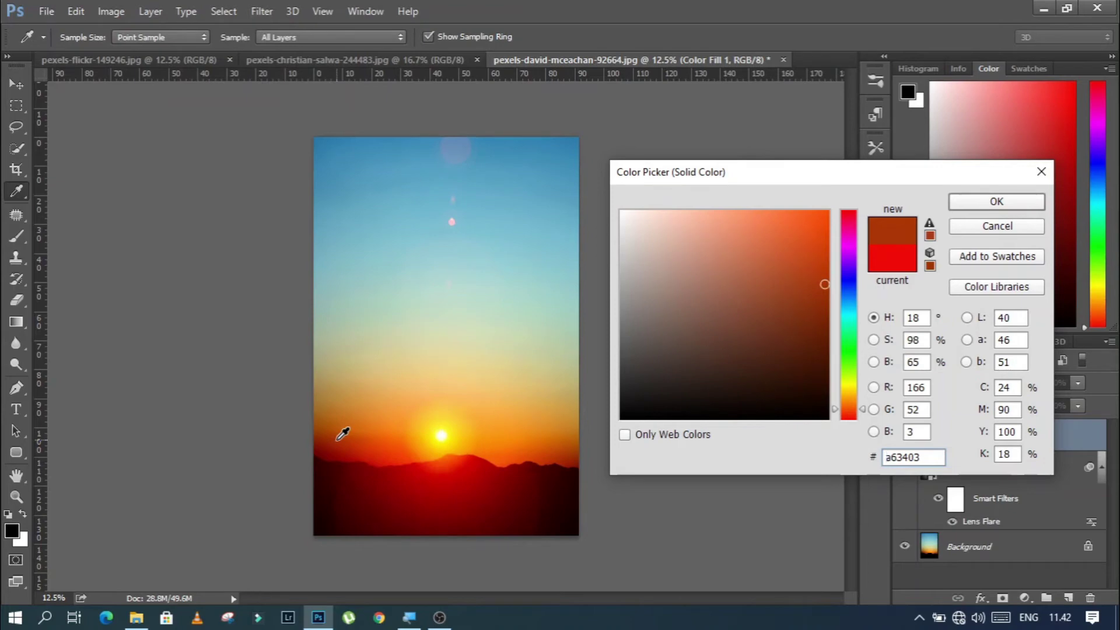
left_click(819, 284)
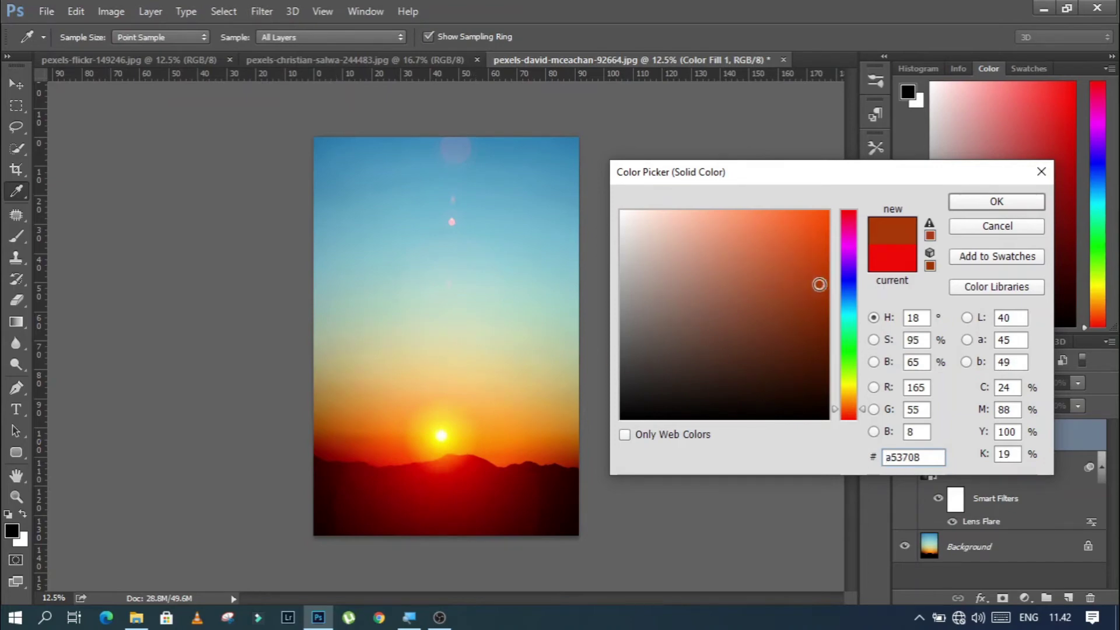
left_click_drag(819, 284, 821, 285)
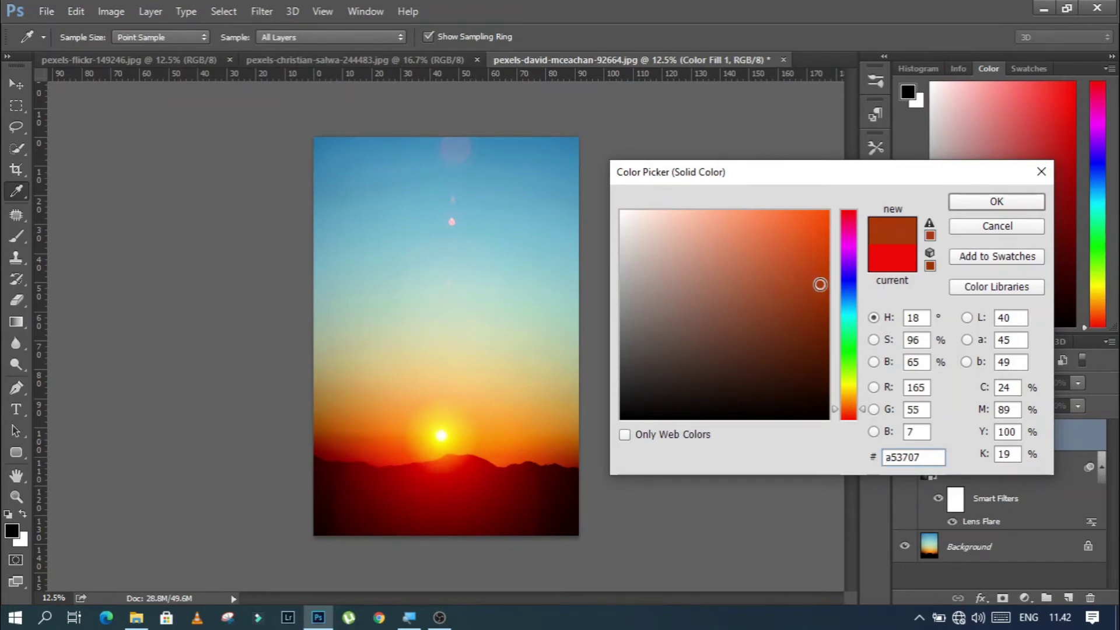
left_click(1016, 205)
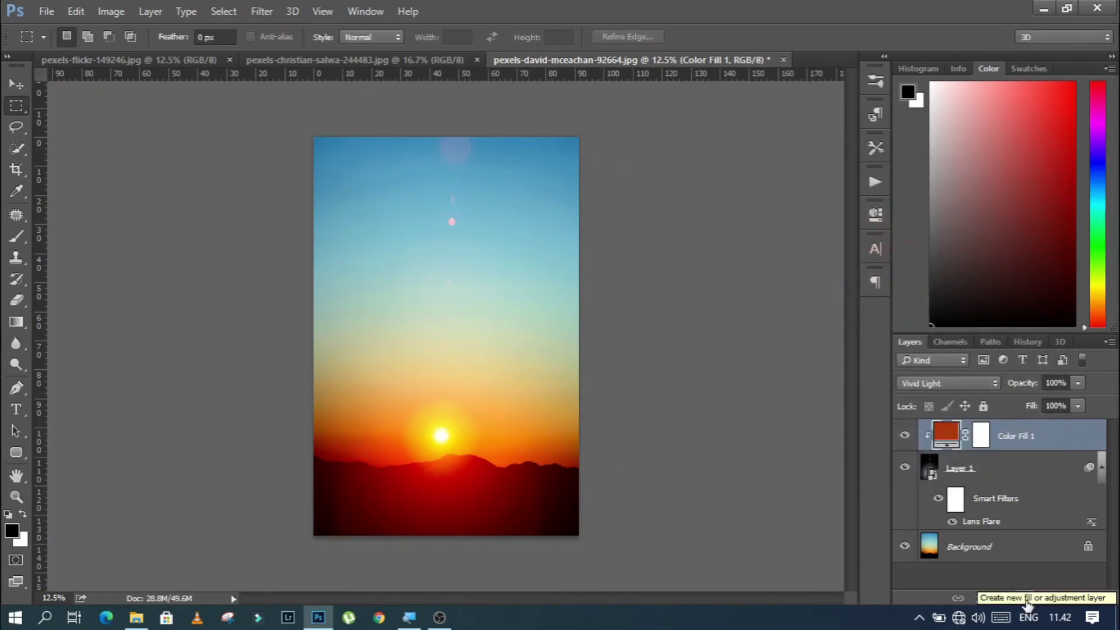
Step: Add another Solid Color fill layer in dark blue 022189
left_click(1026, 599)
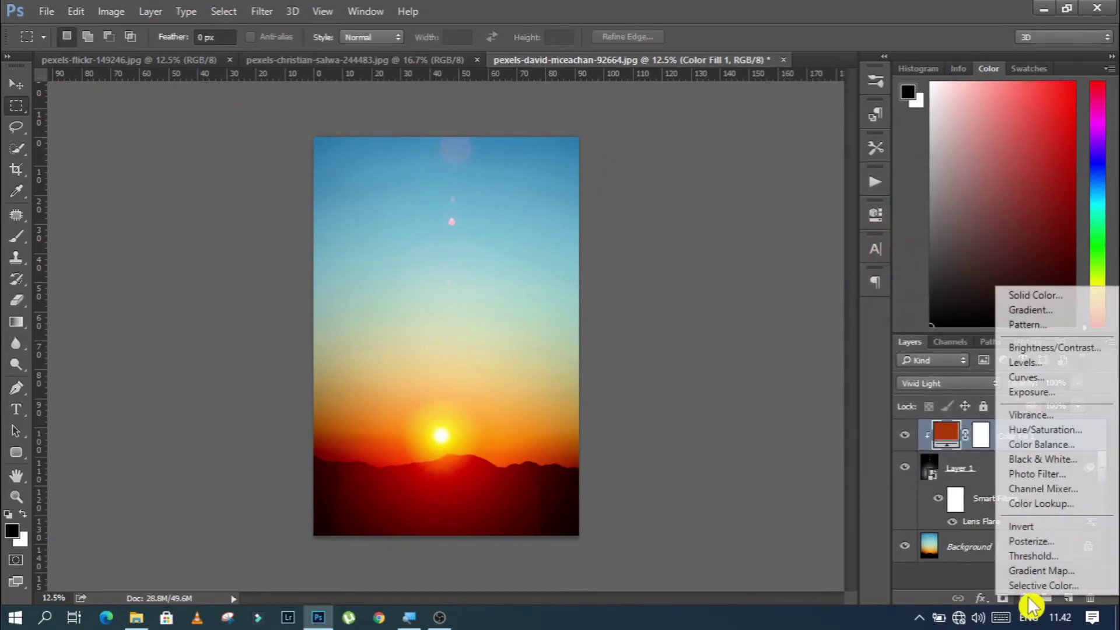
left_click(1042, 302)
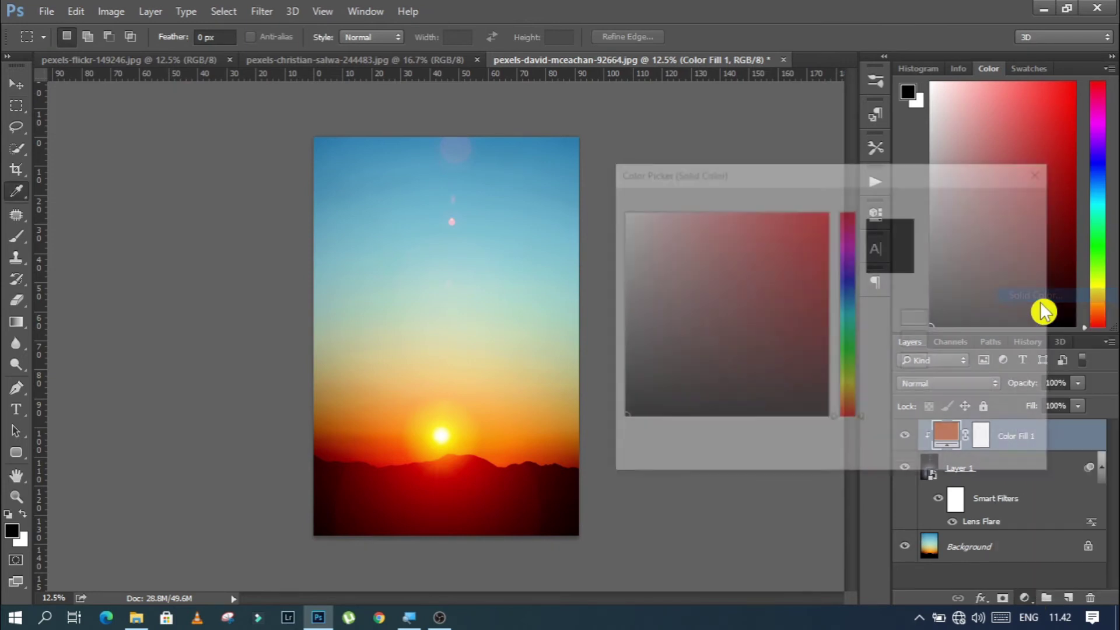
left_click_drag(850, 289, 851, 289)
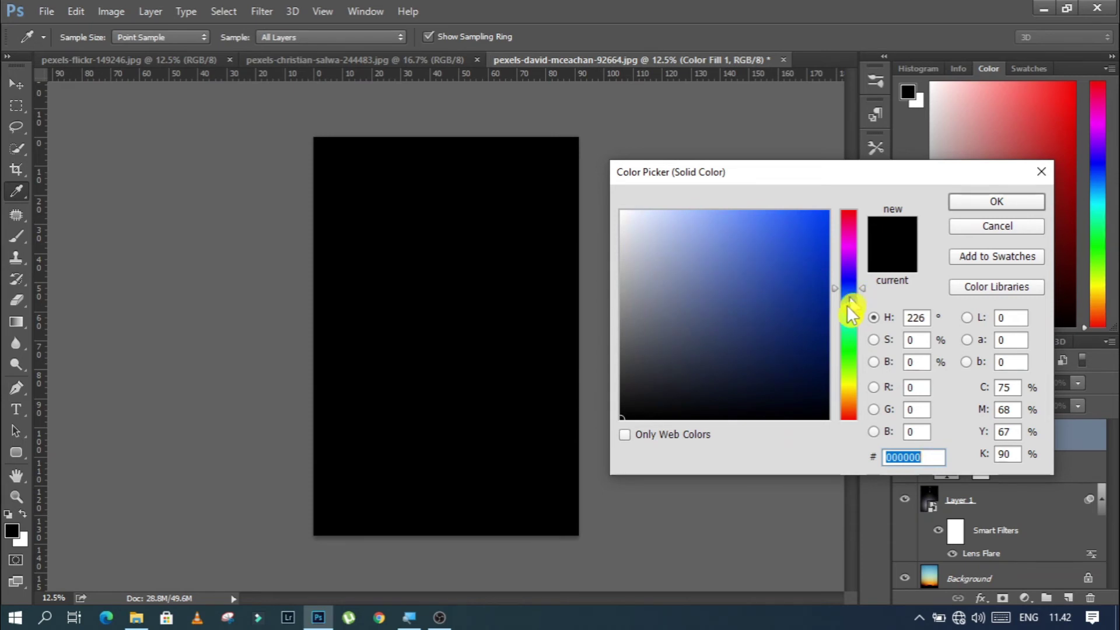
mouse_move(813, 312)
left_mouse_down()
mouse_move(824, 319)
mouse_move(827, 308)
left_mouse_up()
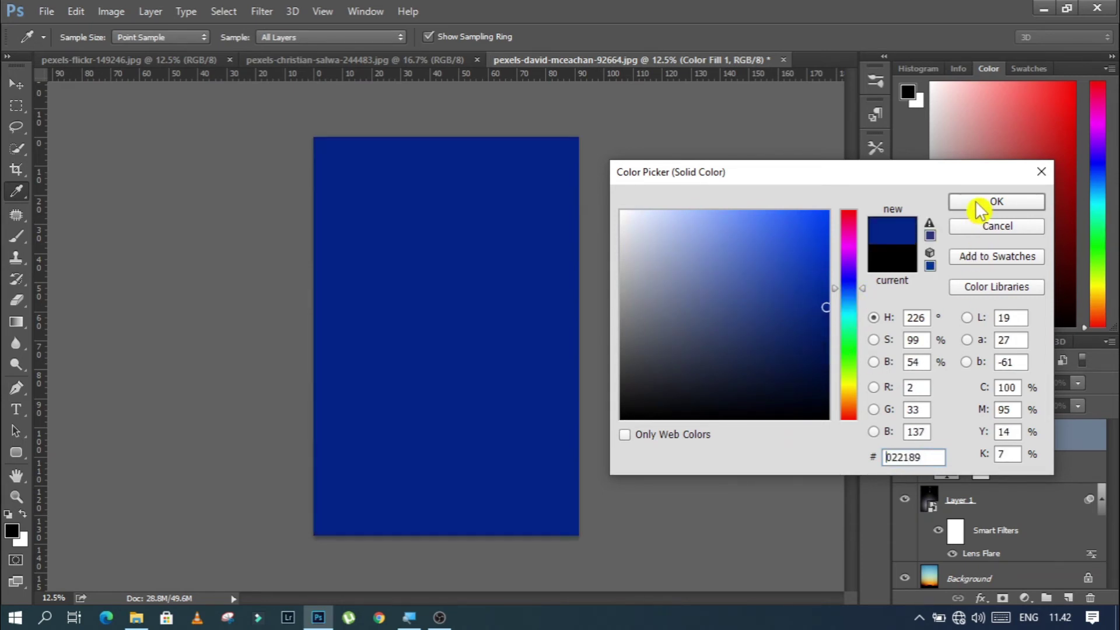
left_click(975, 201)
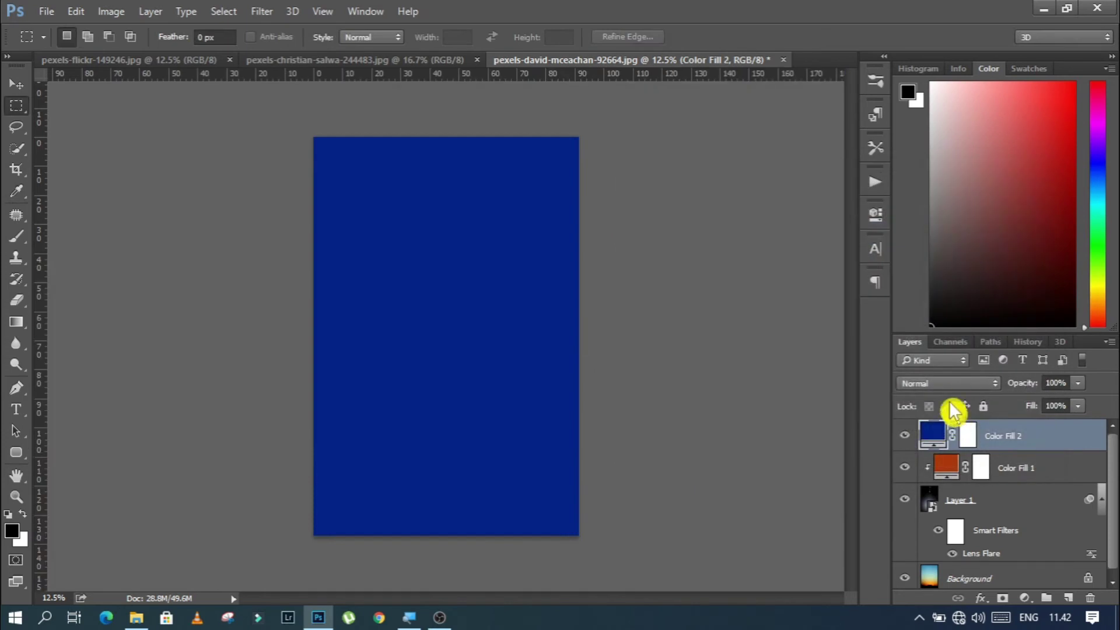
Step: Blend the blue fill layer in Soft Light mode at 20% opacity
left_click(946, 383)
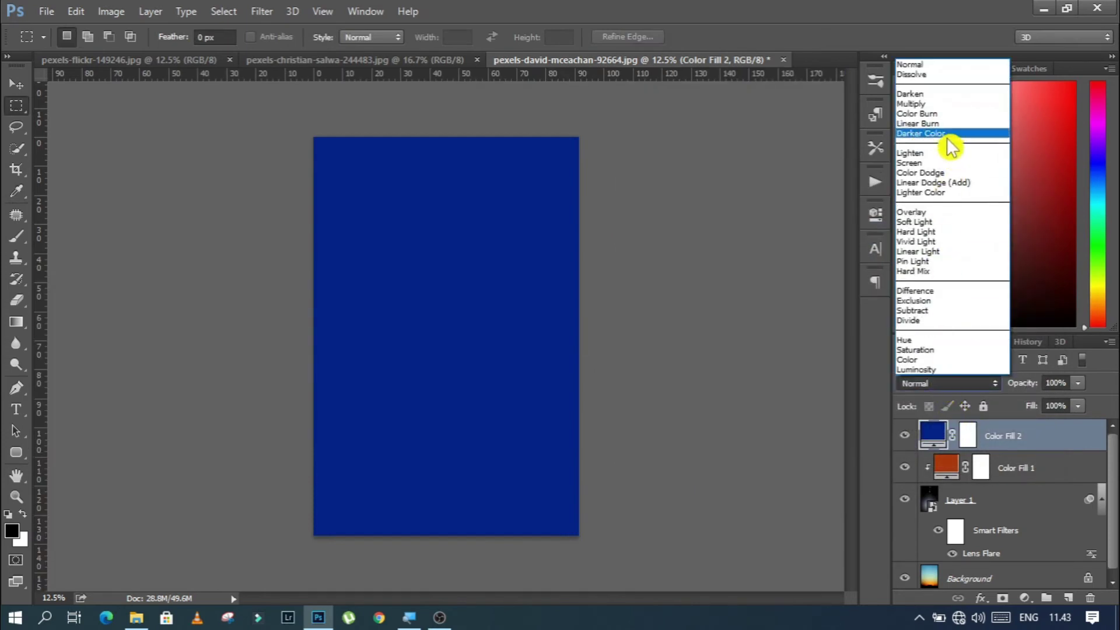
left_click(938, 224)
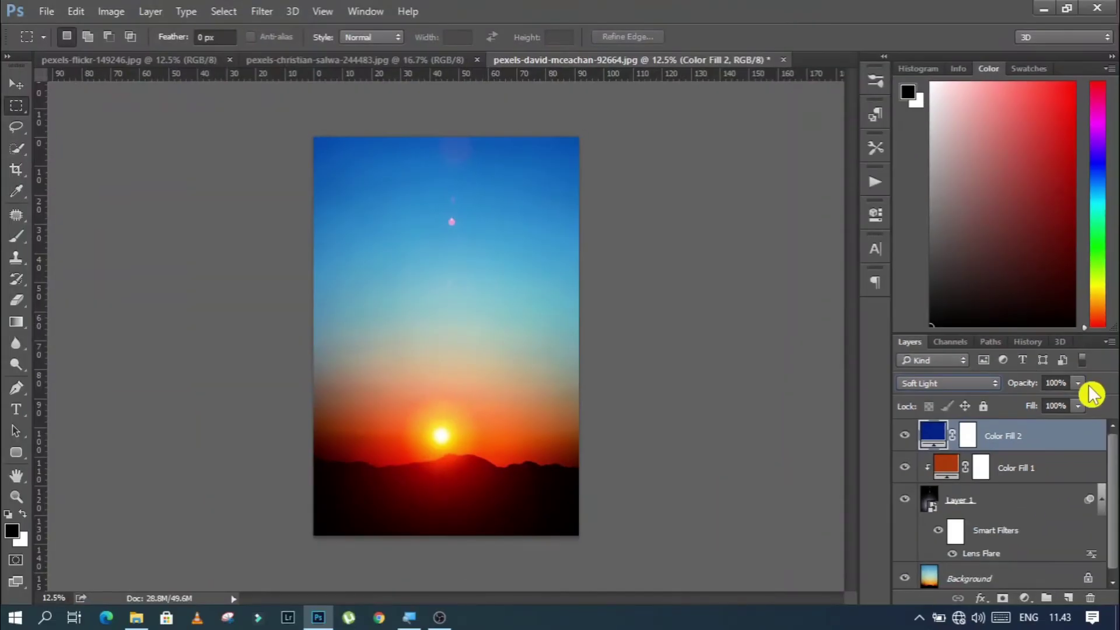
left_click(1033, 385)
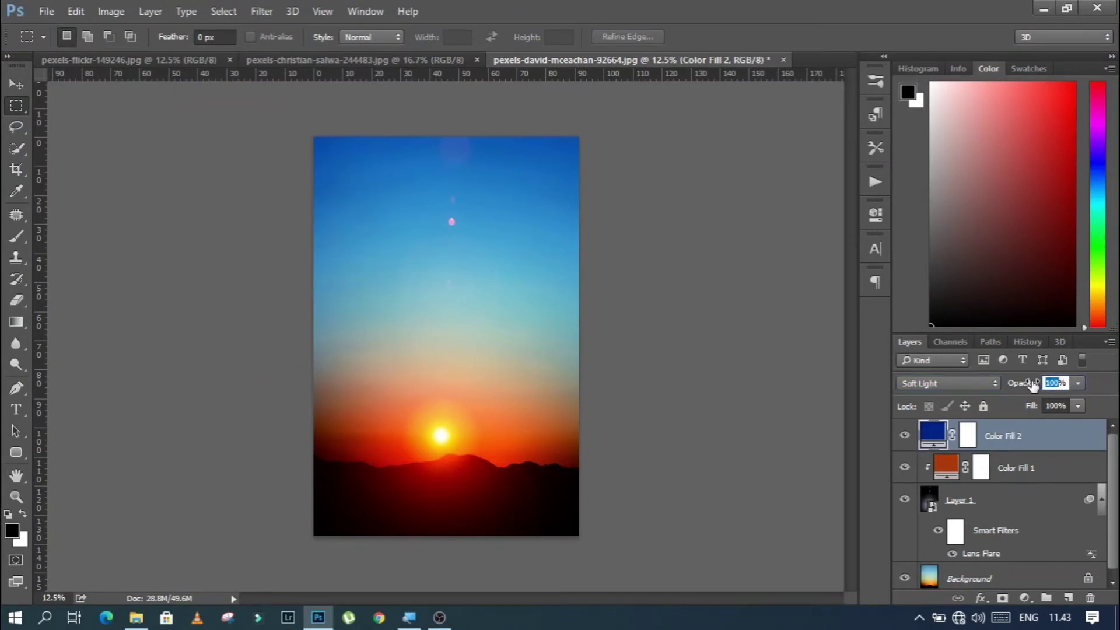
type("20")
key("Return")
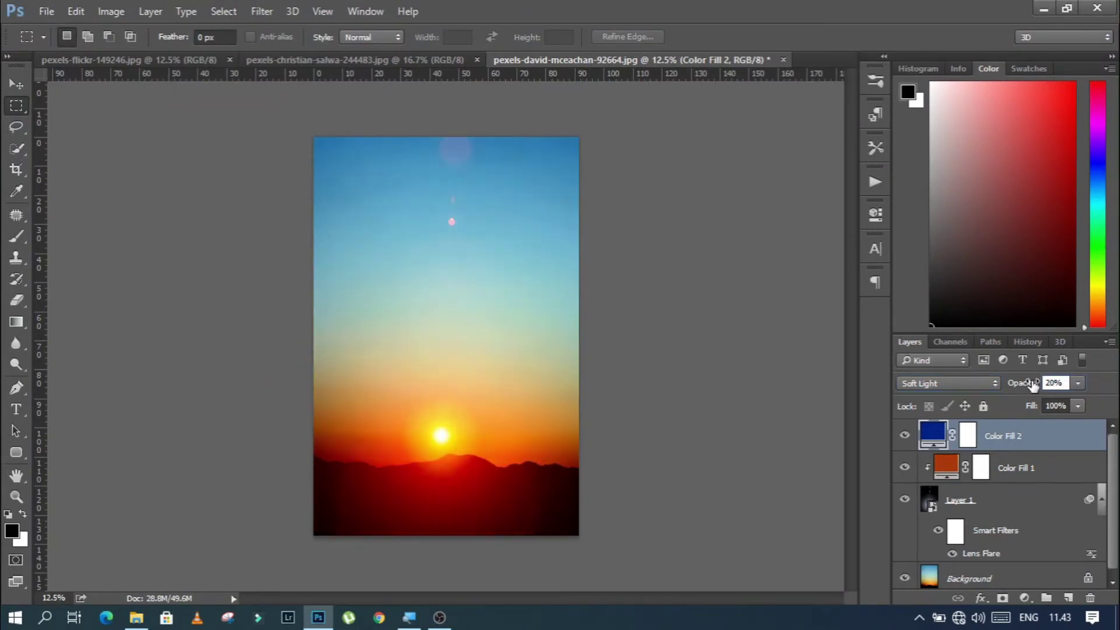
left_click(1030, 432)
Step: Group Layer 1 and both Color Fill layers, naming the group 'sun'
left_click(1017, 513, "shift")
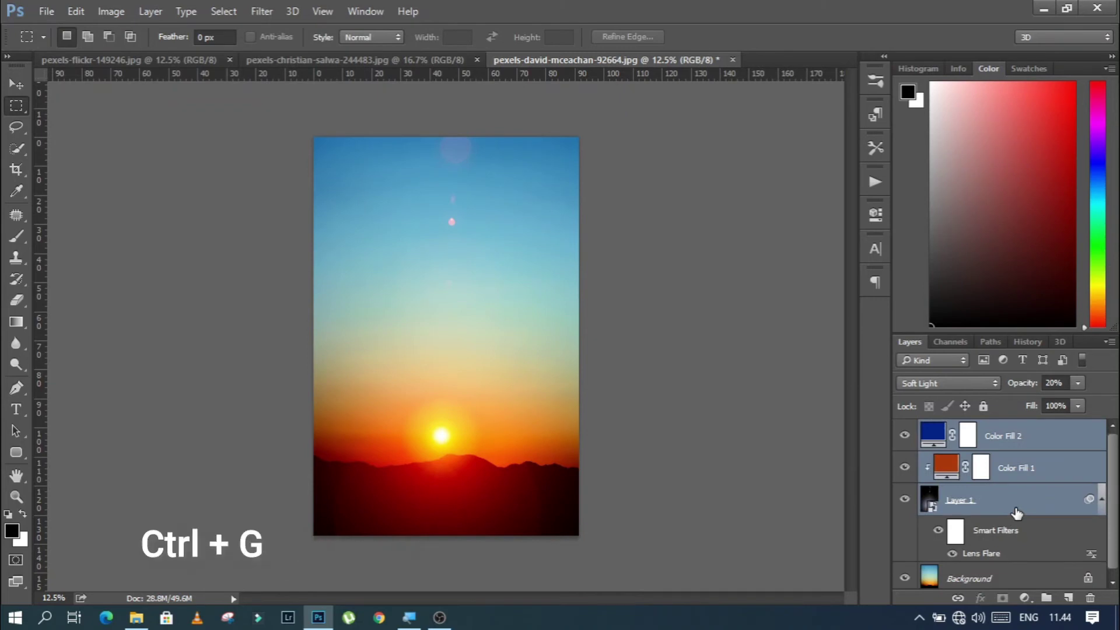
key("ctrl+g")
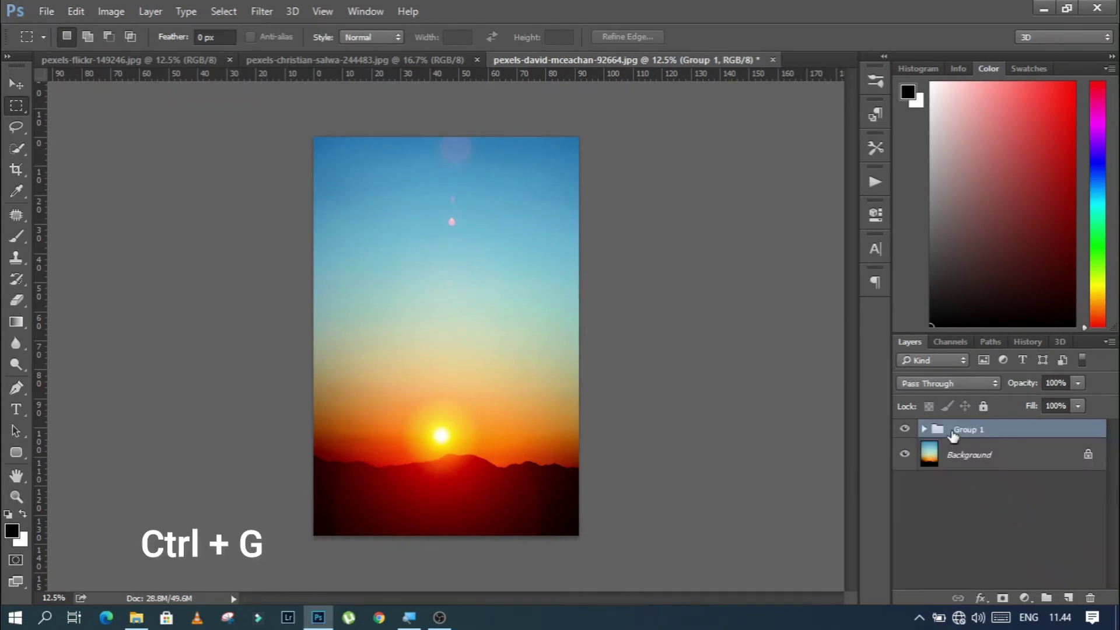
double_click(966, 430)
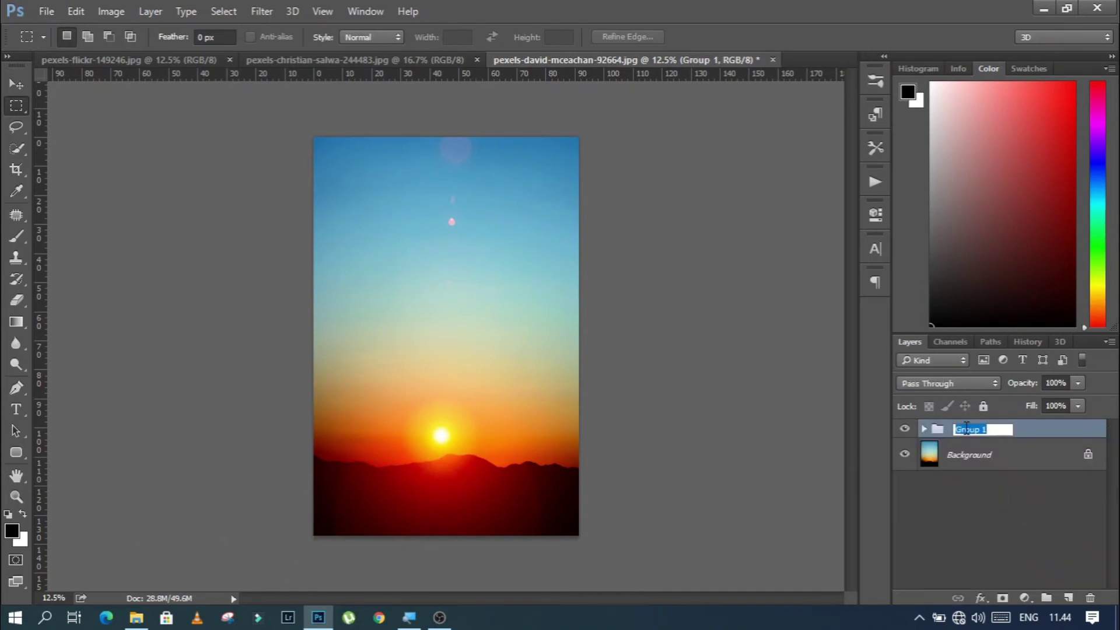
type("sun")
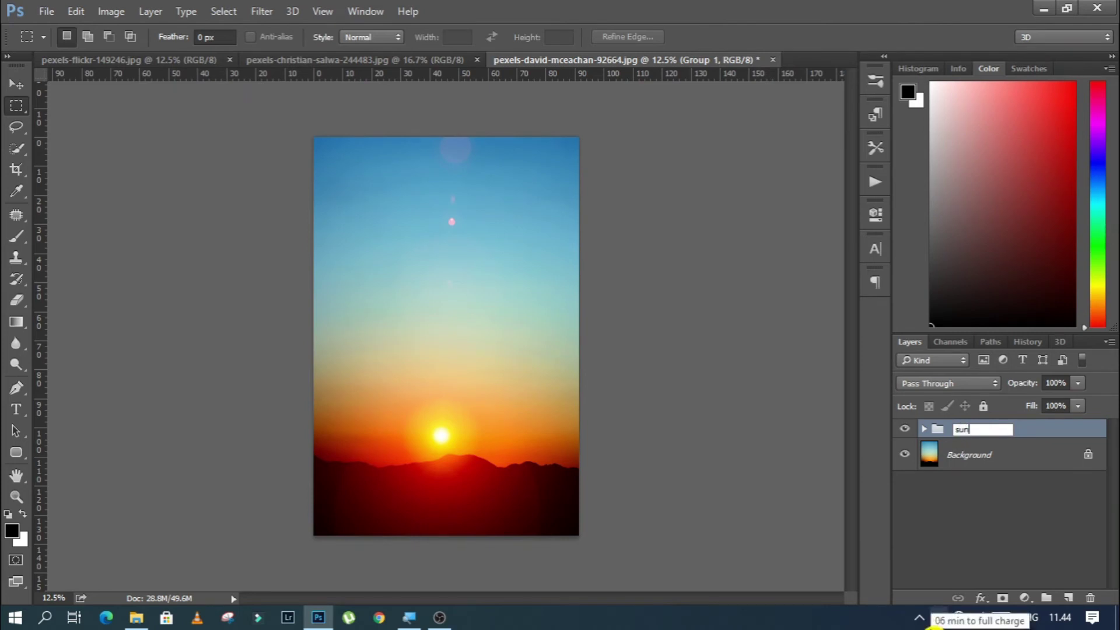
key("Return")
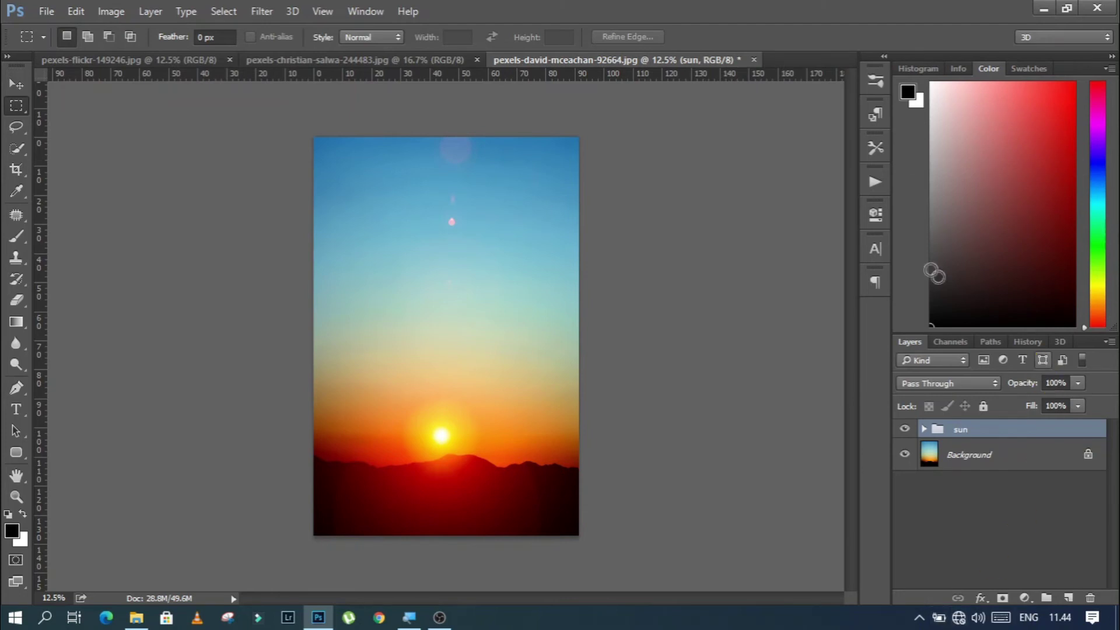
Step: Stop recording the Sun action and collapse its list of steps
left_click(877, 188)
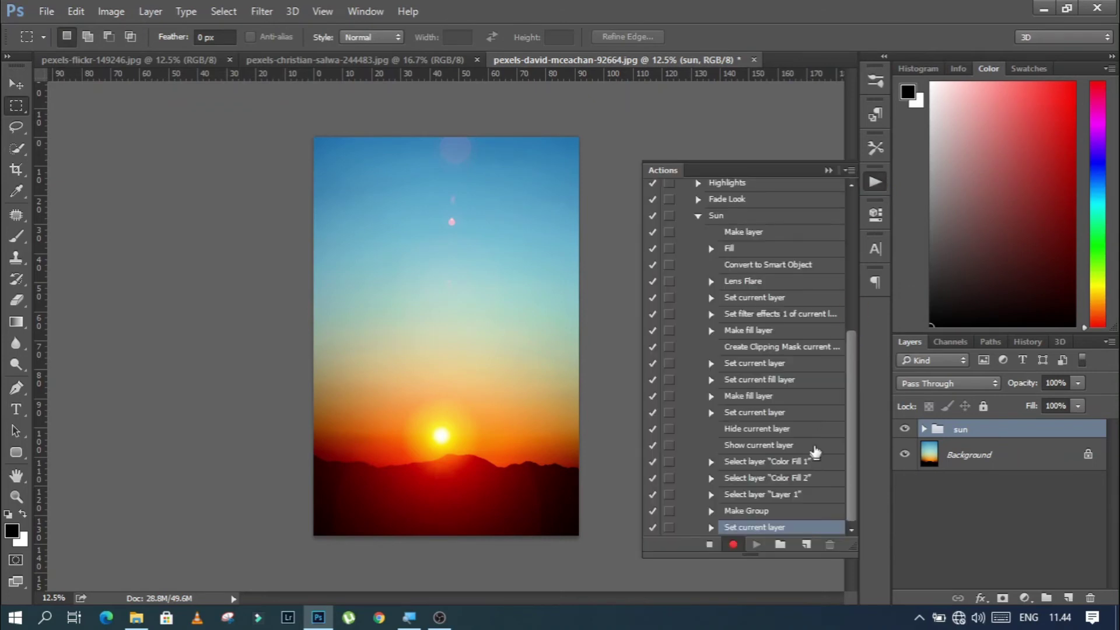
left_click_drag(851, 421, 852, 408)
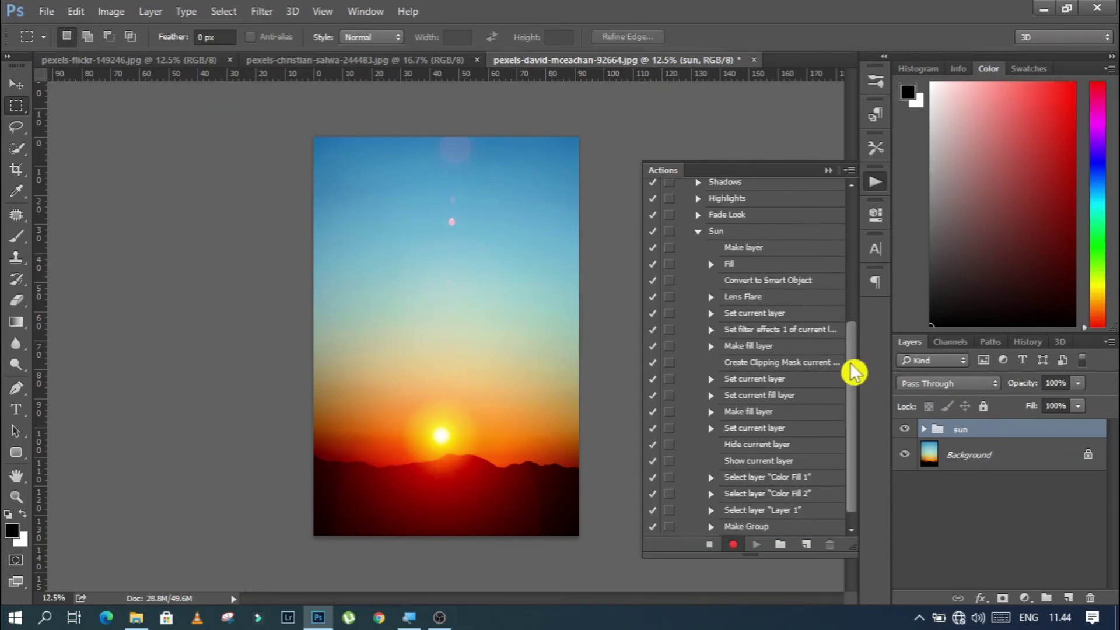
left_click_drag(855, 369, 856, 388)
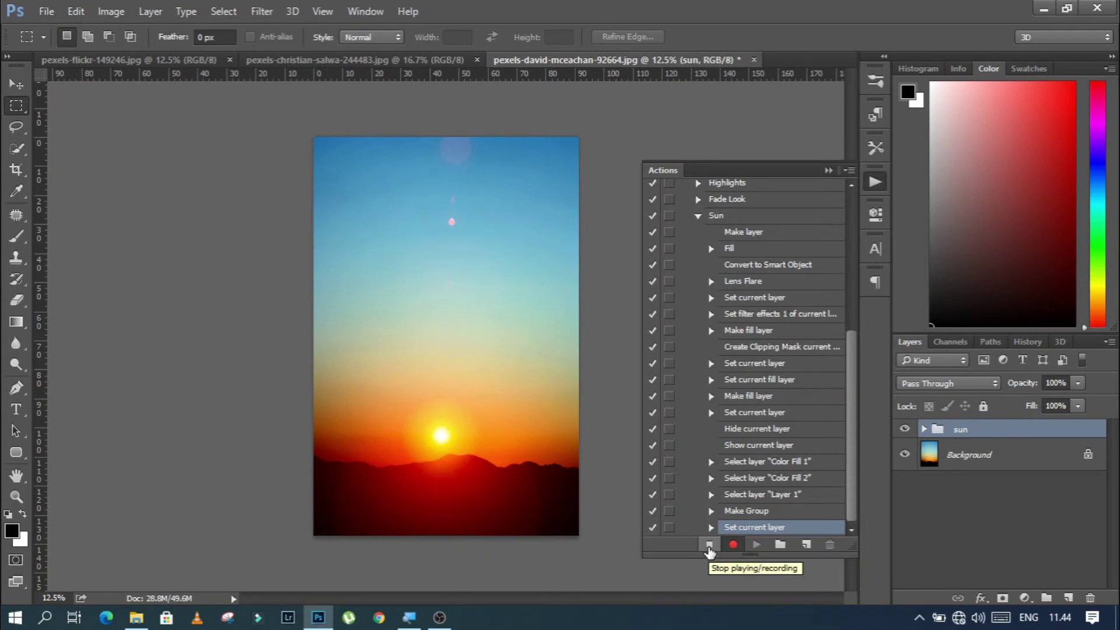
left_click(710, 545)
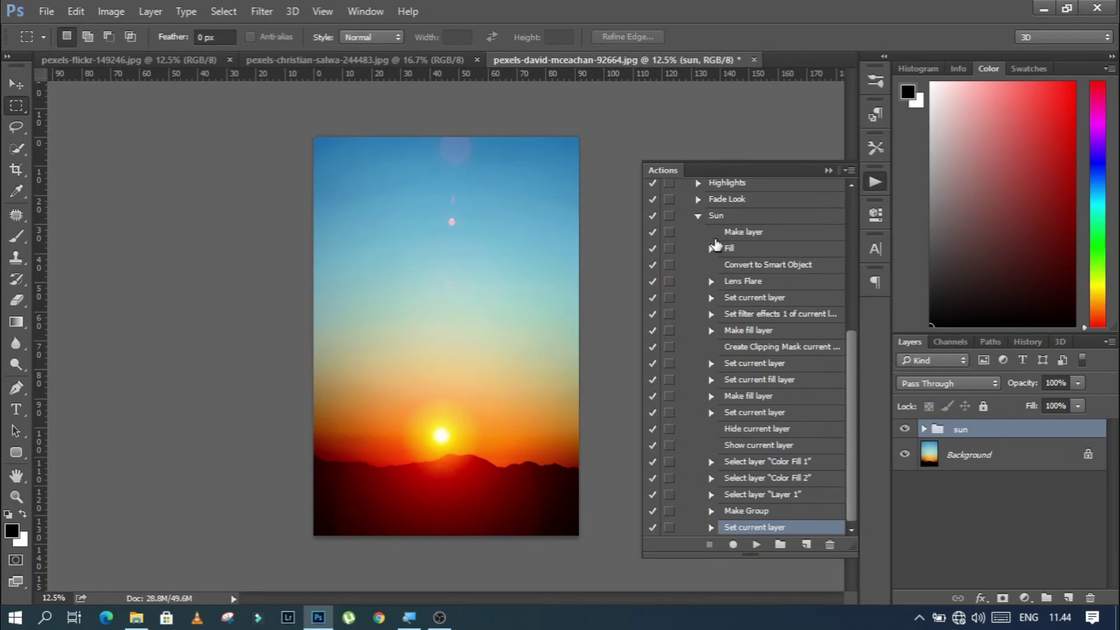
left_click(700, 217)
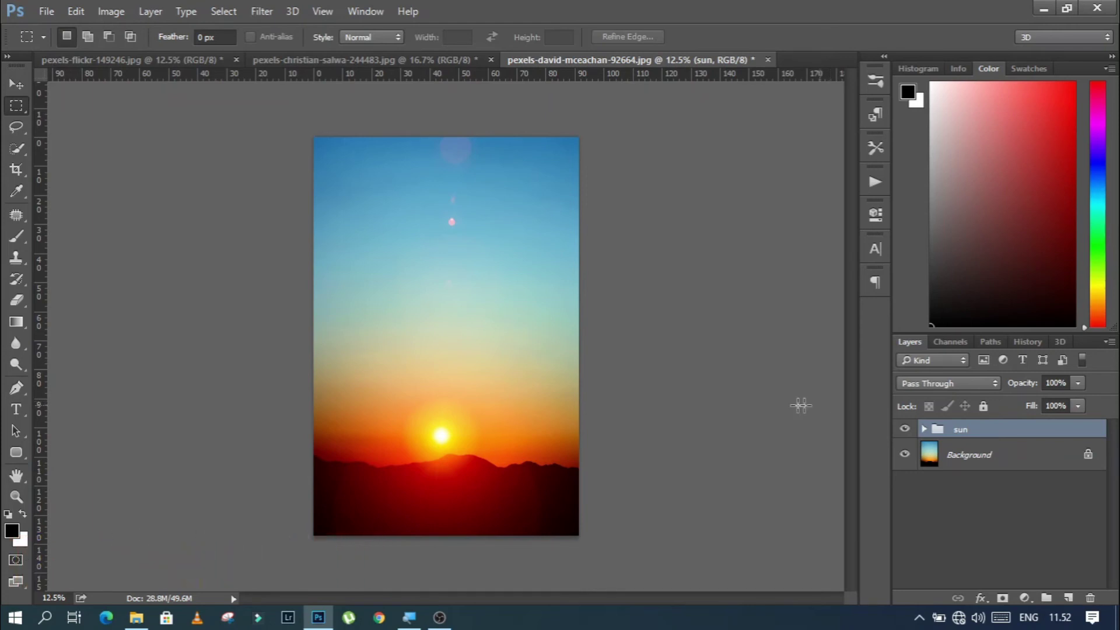
Step: Play the Sun action on the wide pexels-christian-salwa sunset photo
left_click(358, 58)
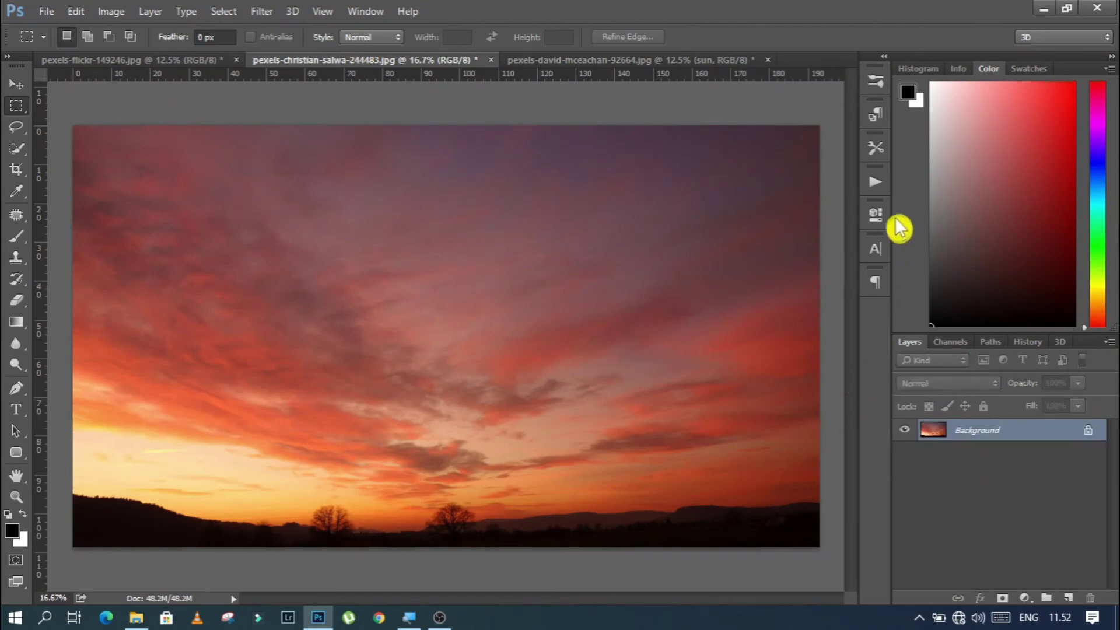
left_click(875, 181)
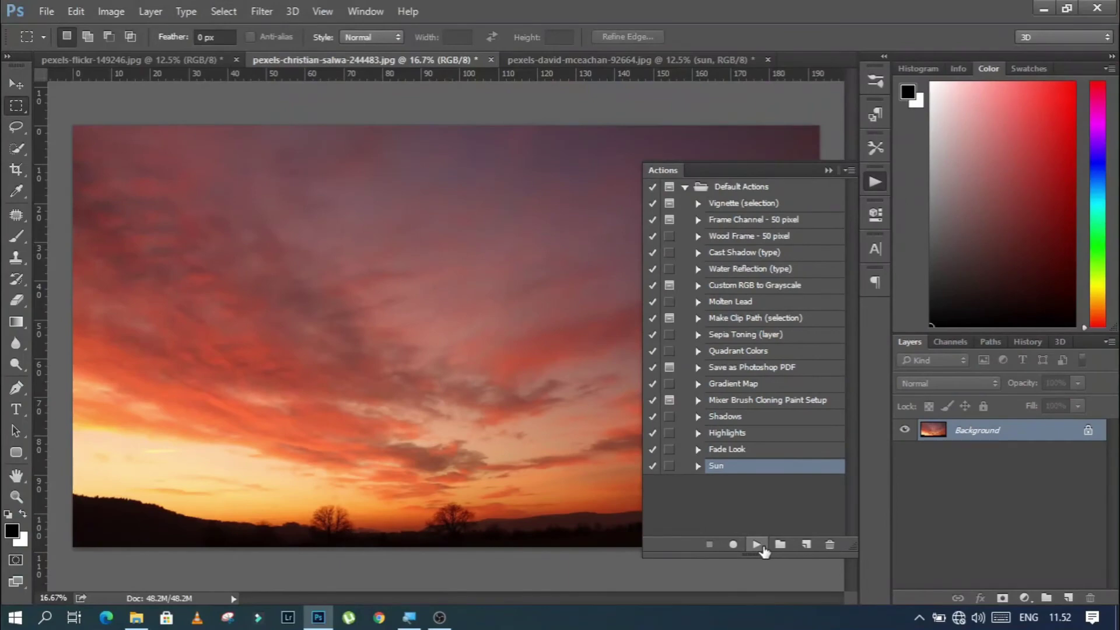
left_click(757, 544)
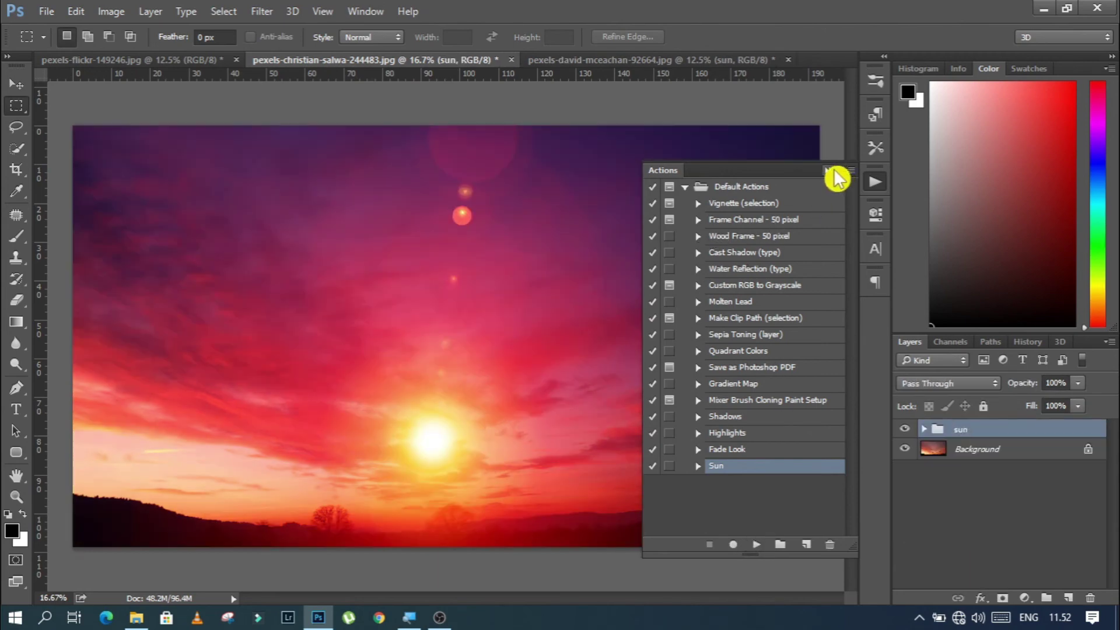
Step: Set Layer 1's Lens Flare Brightness to 100 and shift its centre slightly down-left
left_click(829, 170)
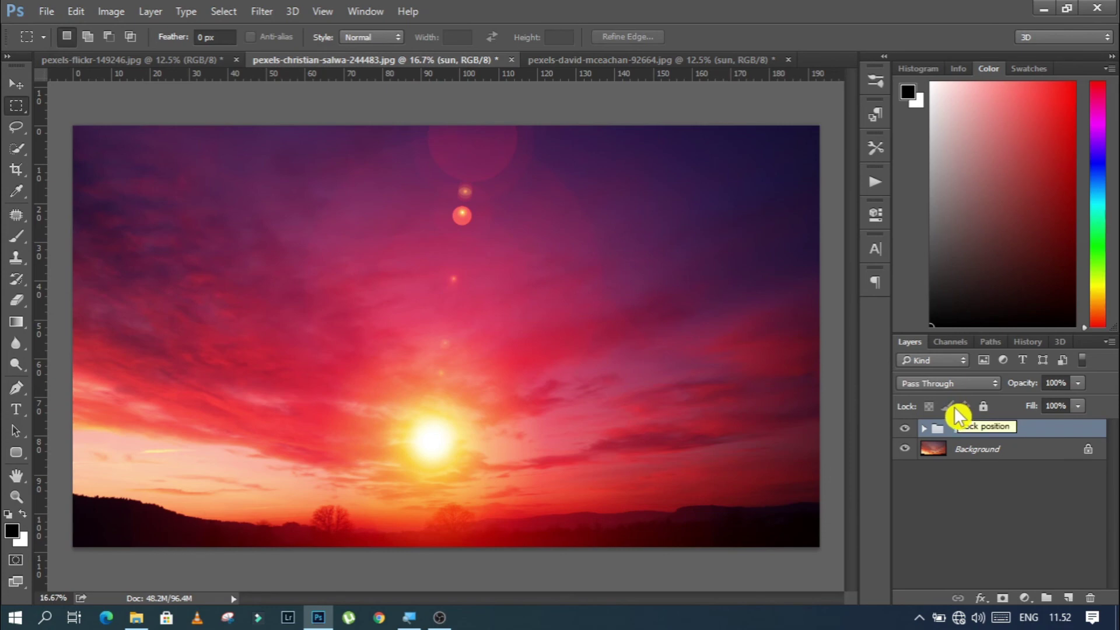
left_click(924, 430)
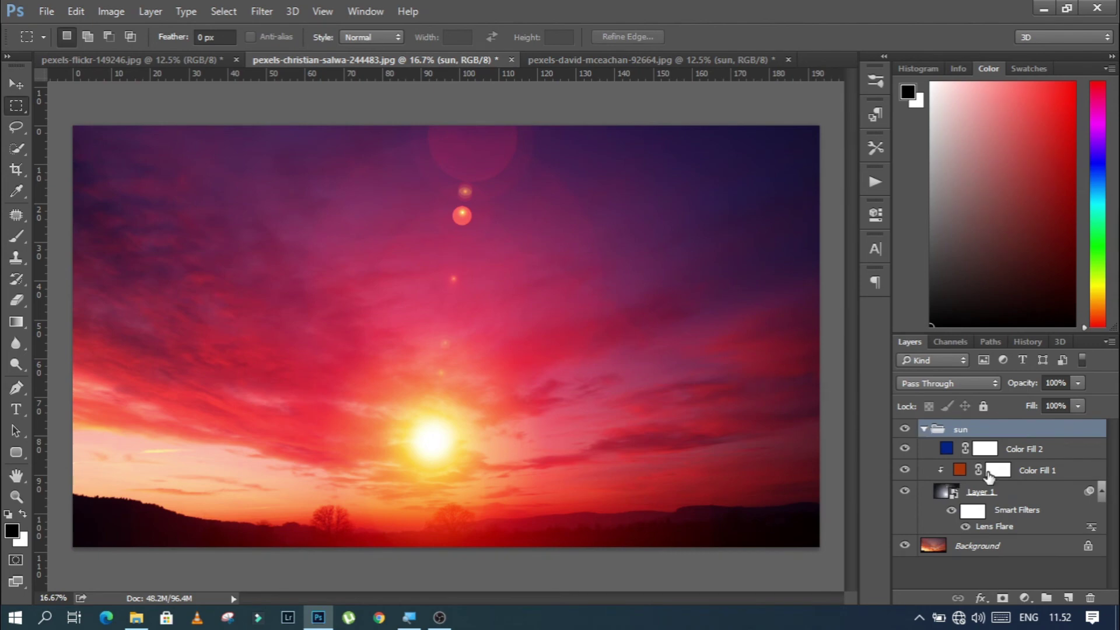
double_click(995, 527)
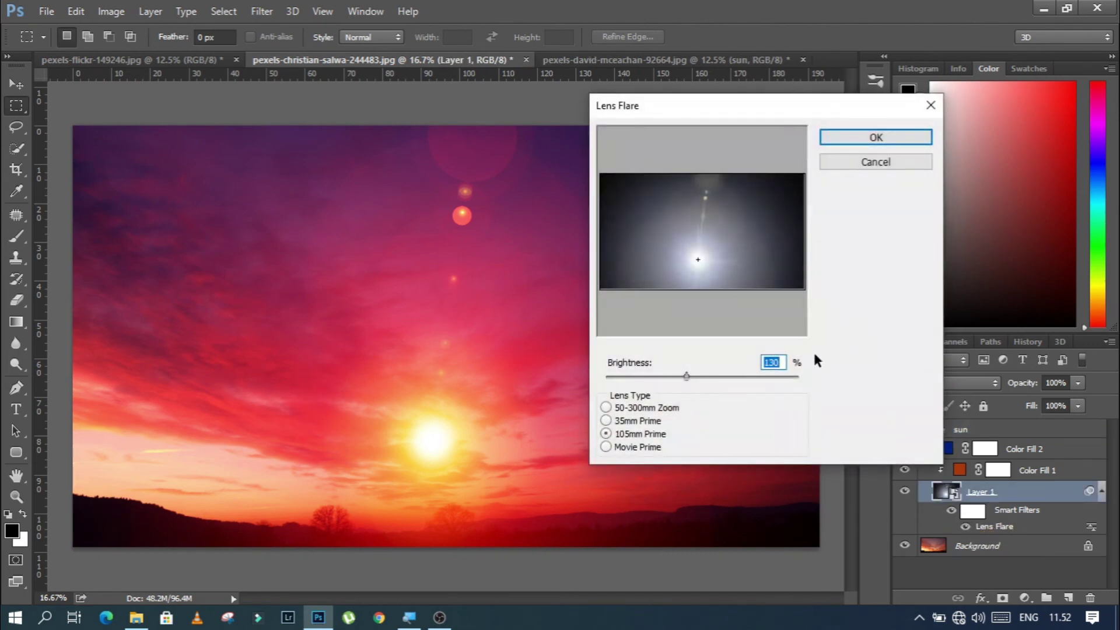
type("1")
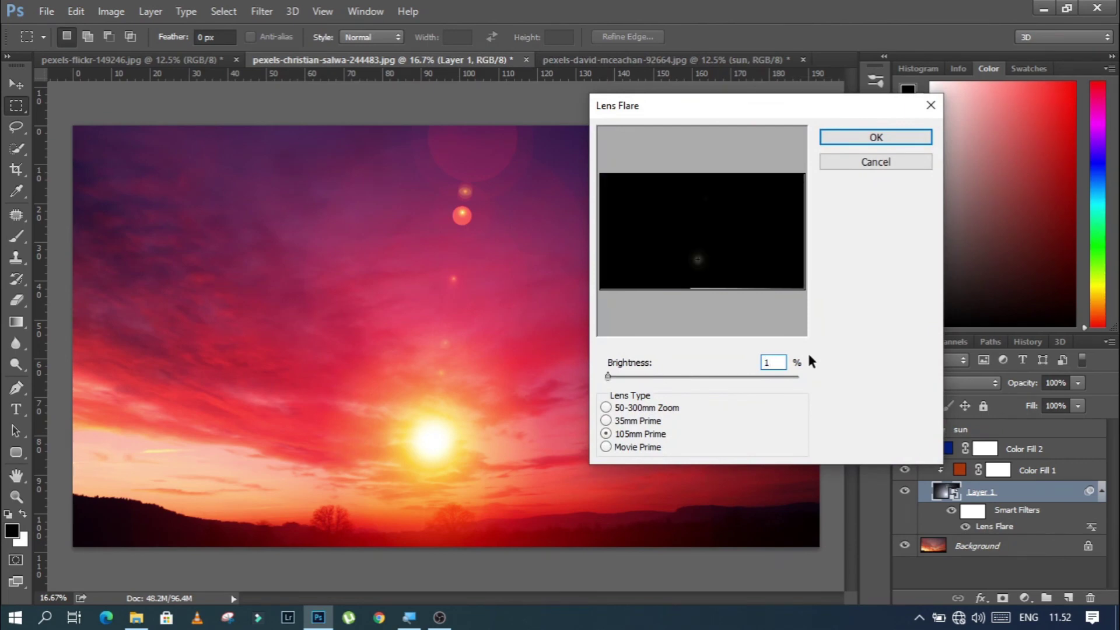
type("00")
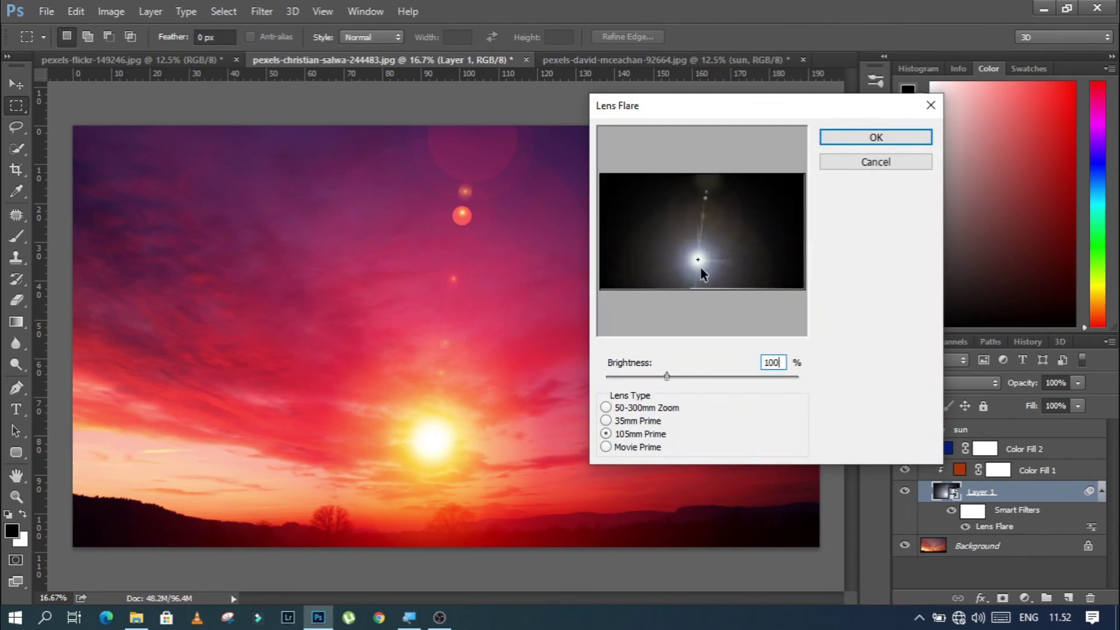
left_click_drag(701, 260, 688, 264)
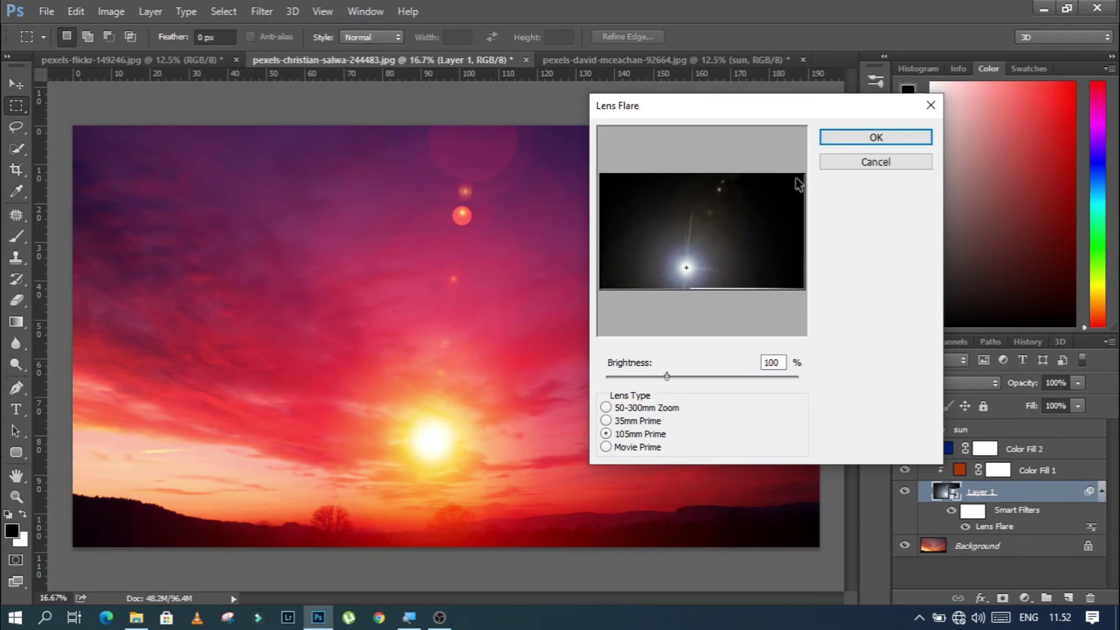
left_click(842, 136)
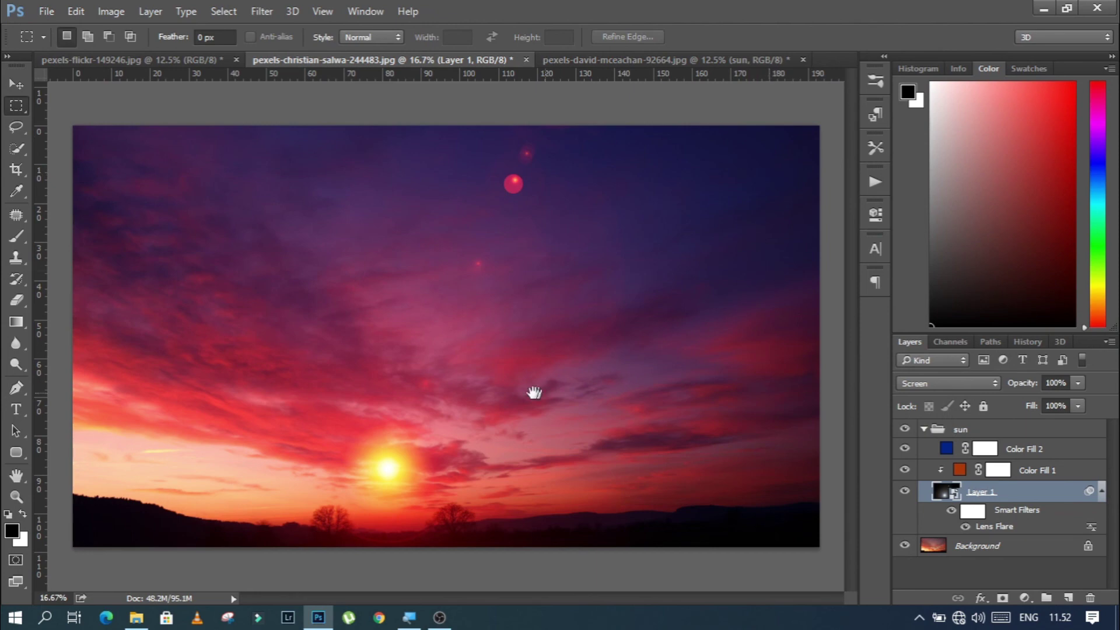
Step: Move the lens flare down onto the horizon and raise its Brightness to 110
scroll(533, 393, "down", 2)
scroll(416, 455, "up", 2)
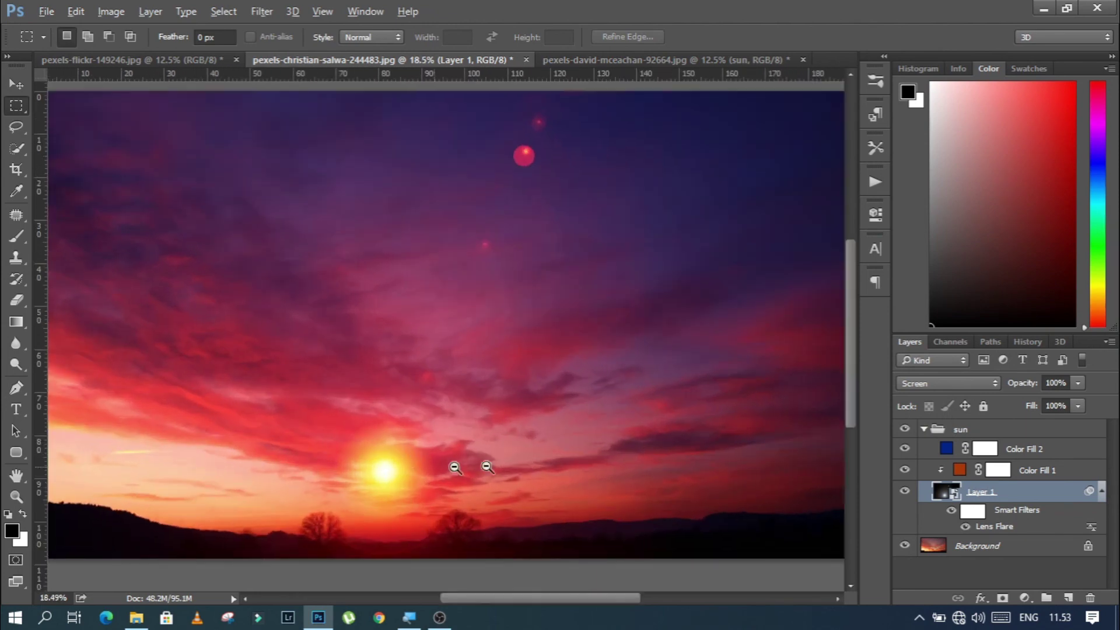
double_click(986, 528)
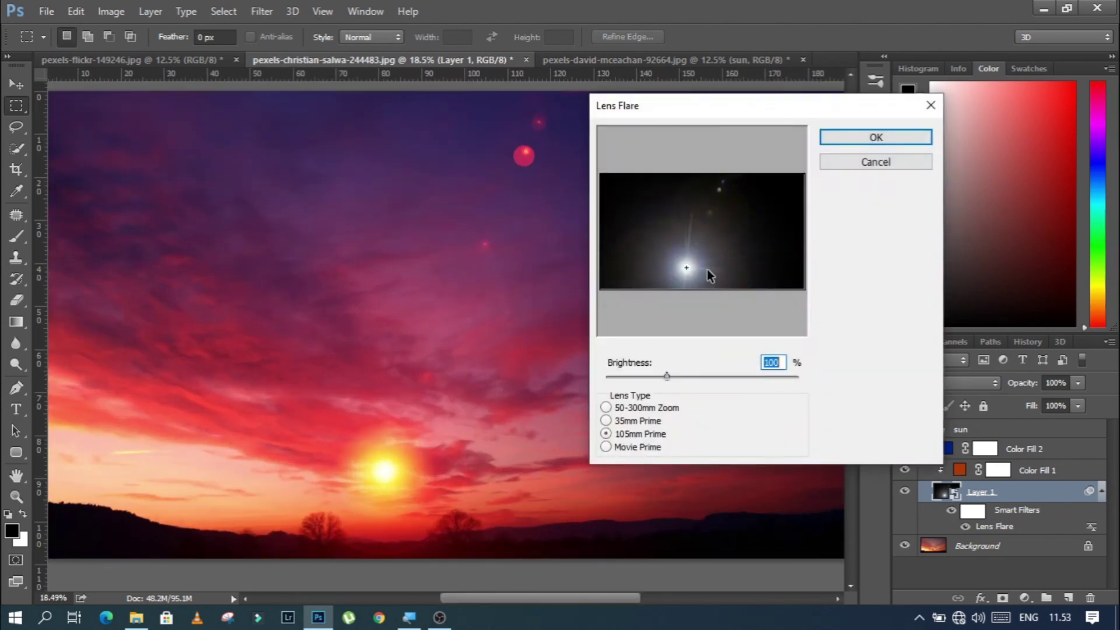
left_click_drag(687, 268, 683, 274)
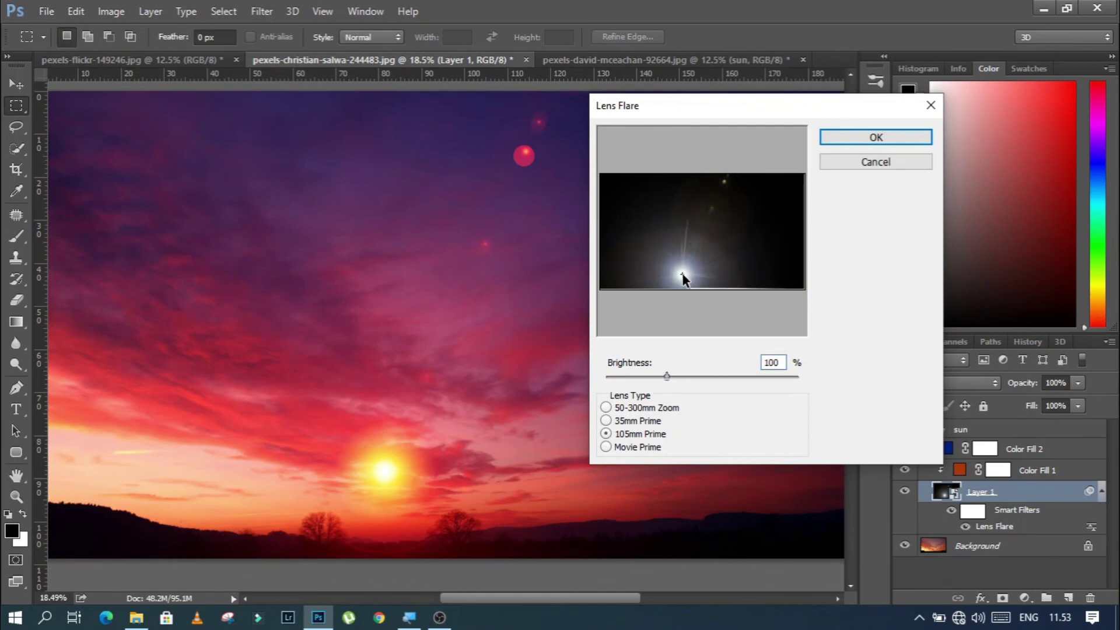
double_click(774, 363)
type("11")
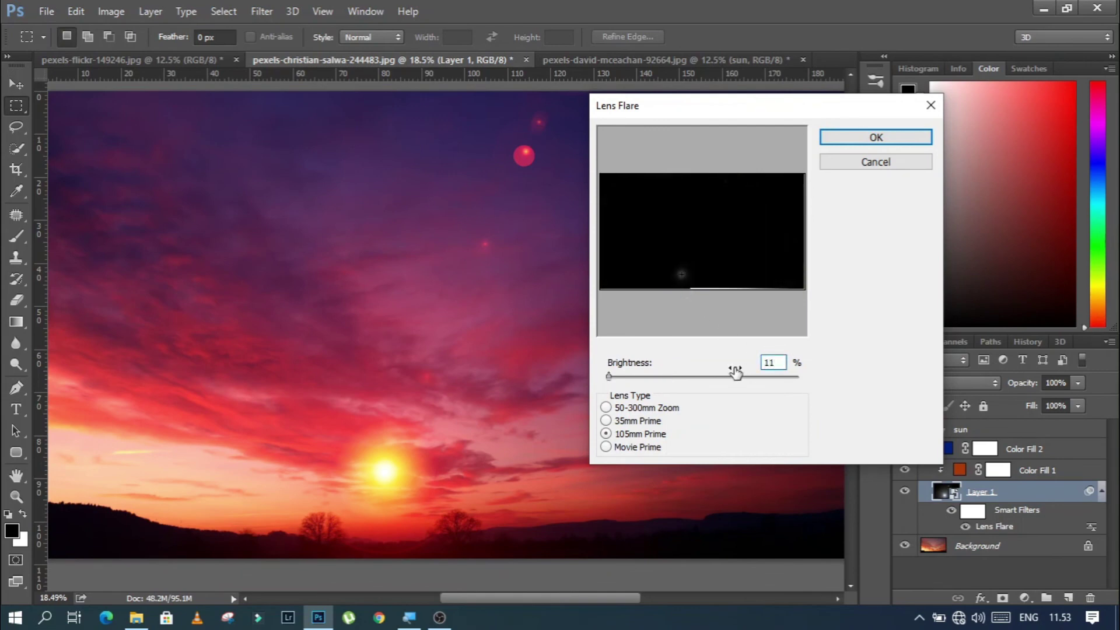
type("0")
left_click(876, 137)
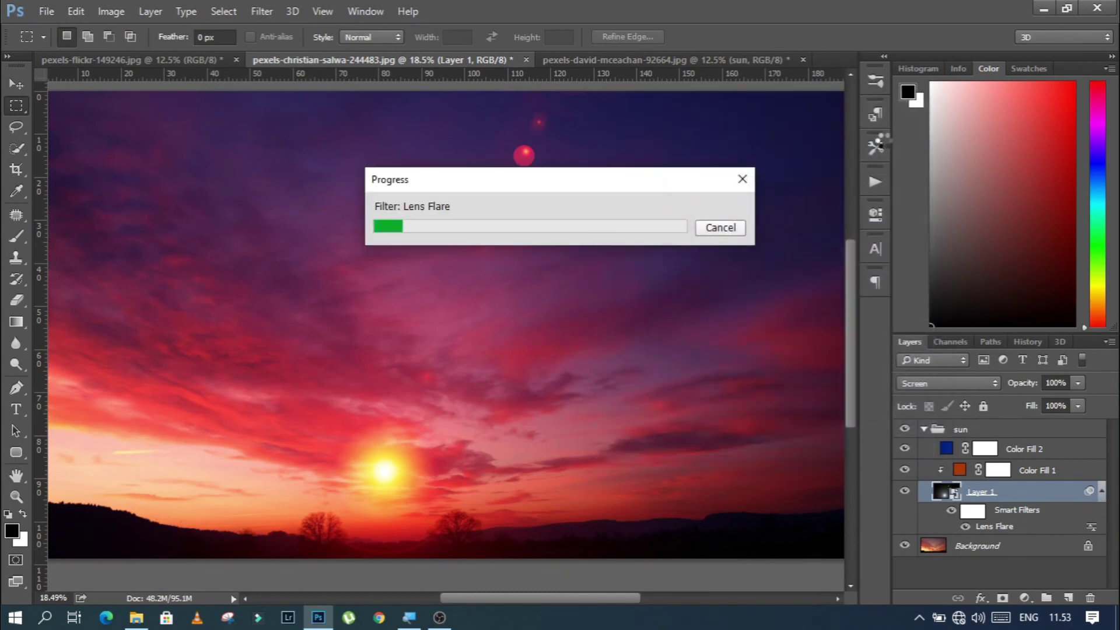
left_click(550, 277, "alt")
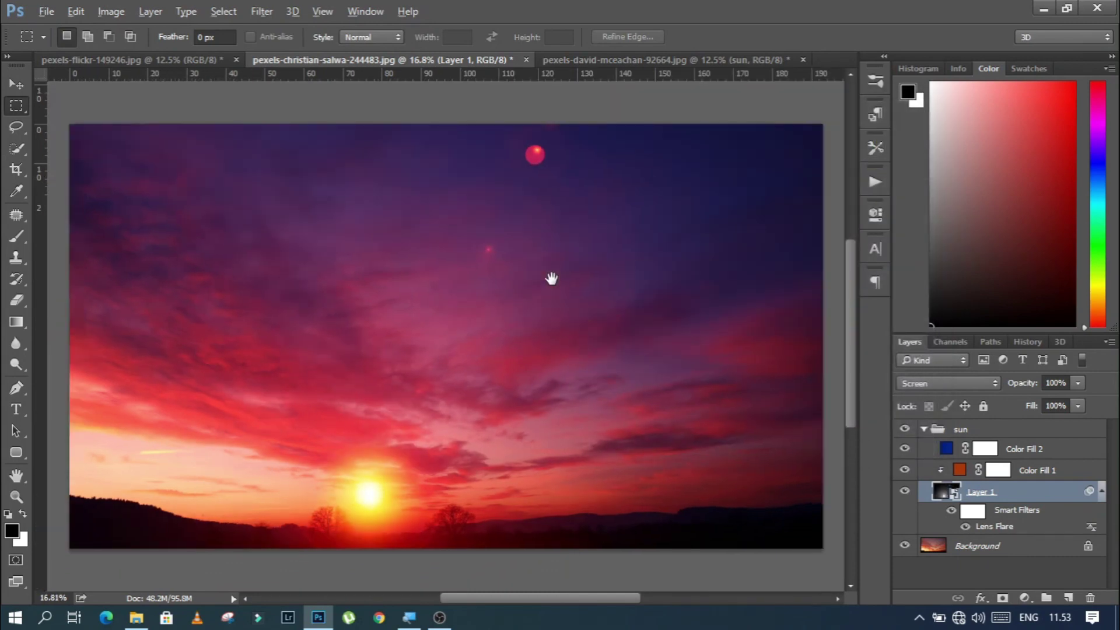
Step: Merge the visible layers and save the photo as a JPEG at Maximum quality 12
scroll(546, 339, "up", 1)
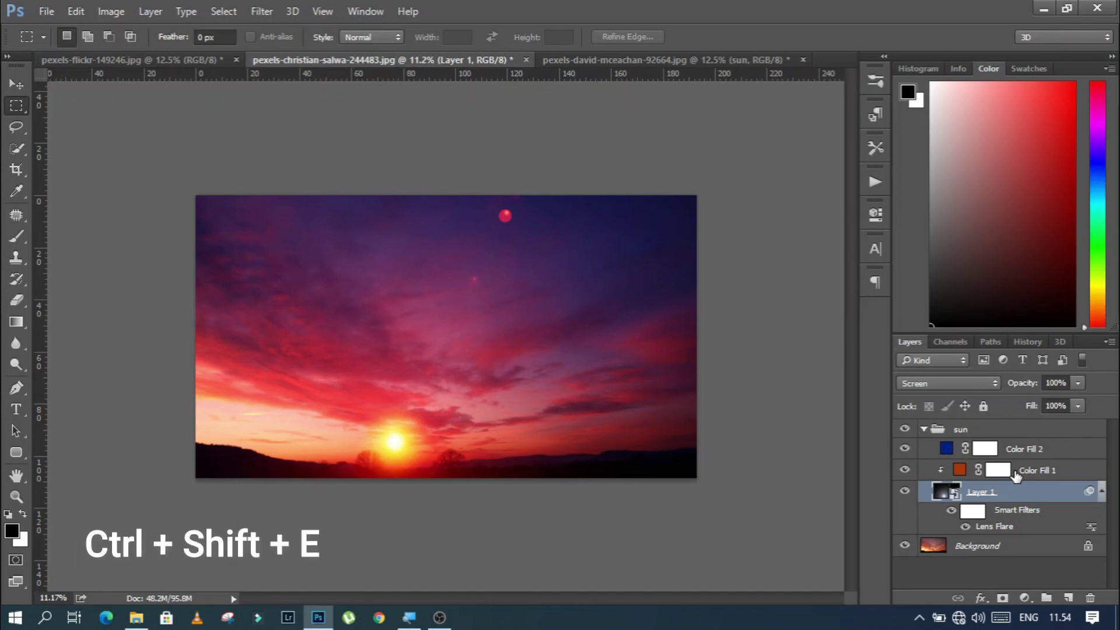
key("ctrl+shift+e")
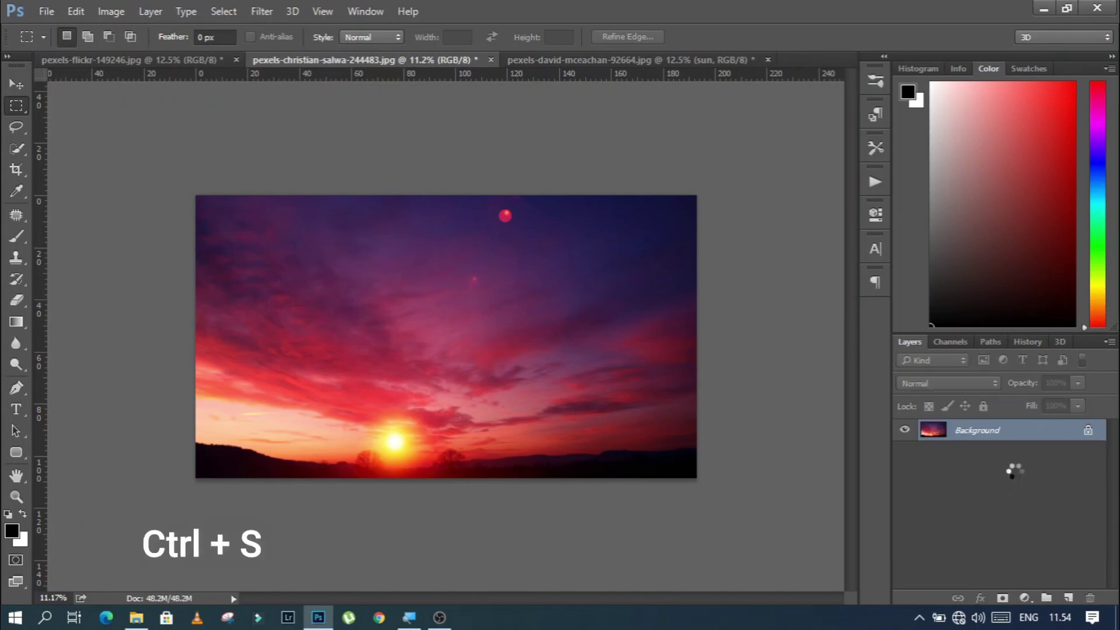
key("ctrl+s")
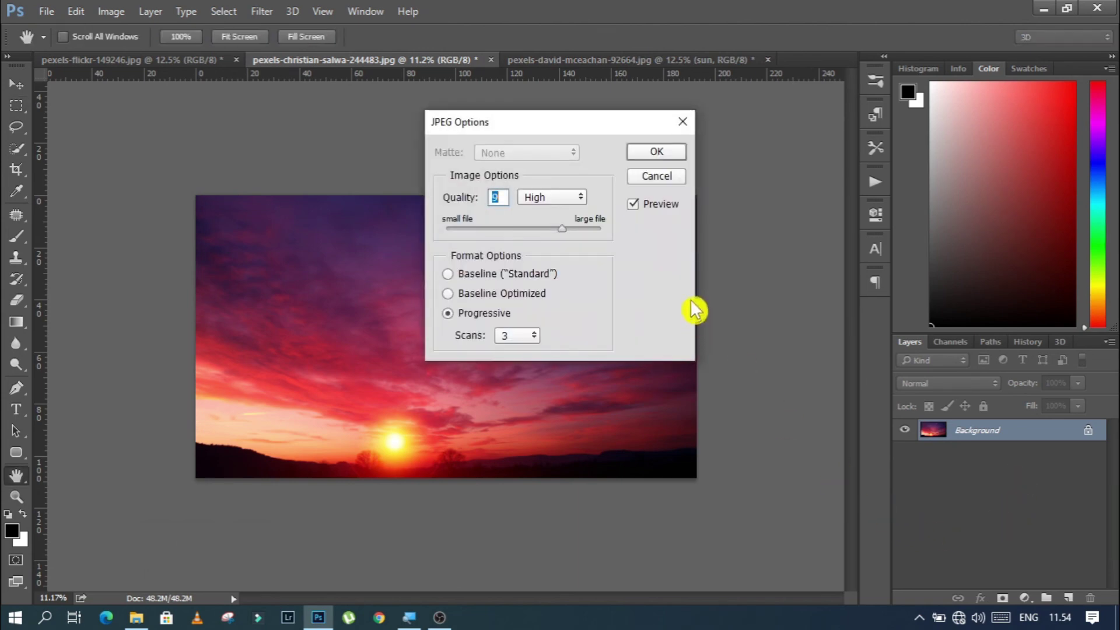
left_click_drag(563, 229, 602, 230)
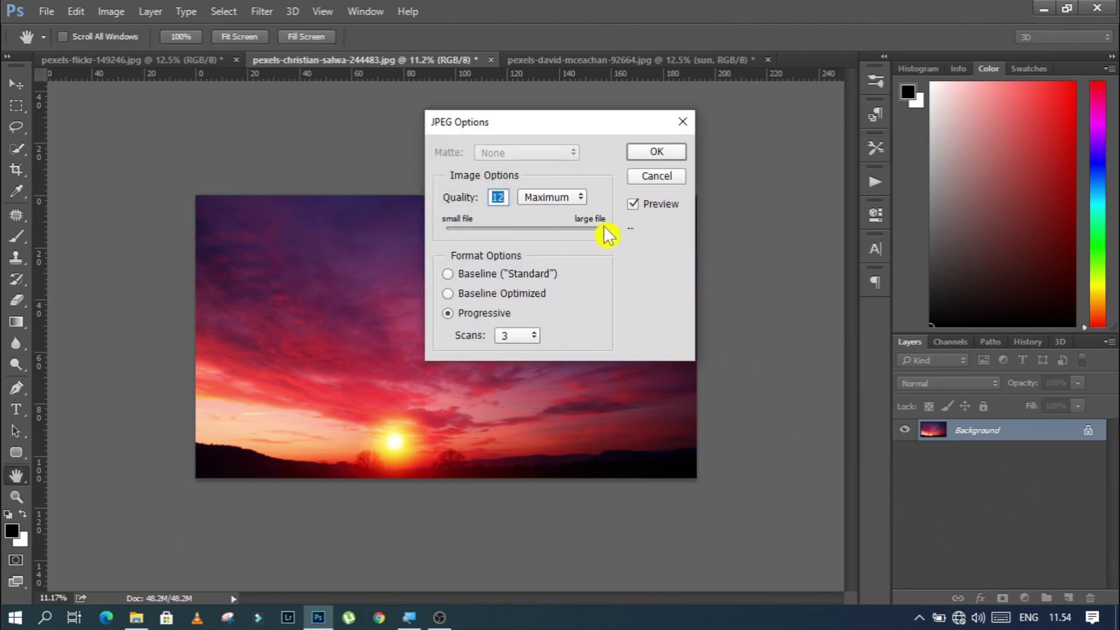
left_click(676, 156)
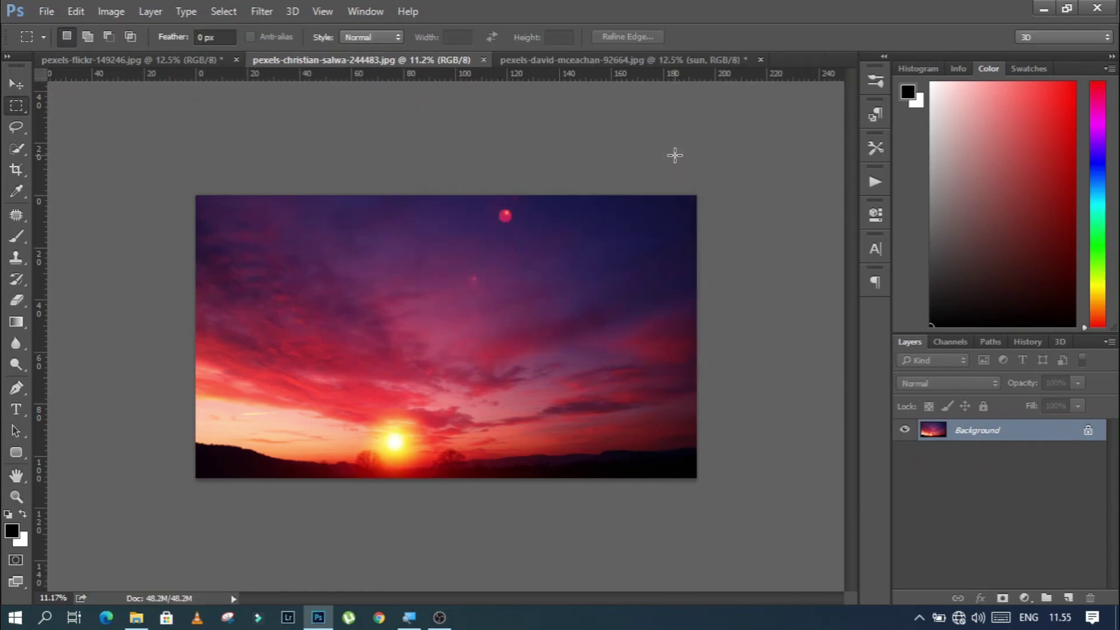